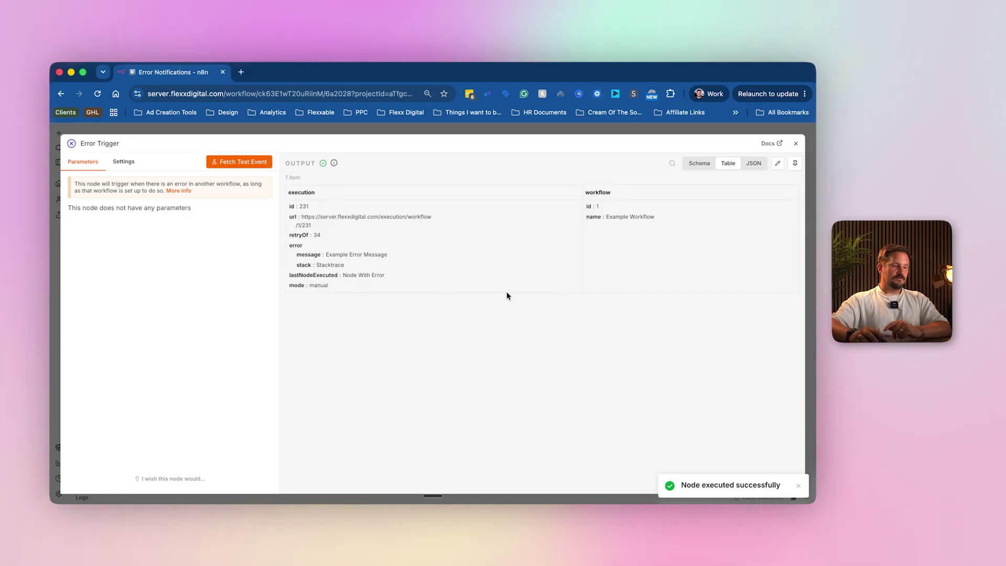
# Shift the Error Trigger node aside for room and add a Telegram "Send a text message" action after it, opening its credential choices.
pyautogui.click(484, 130)
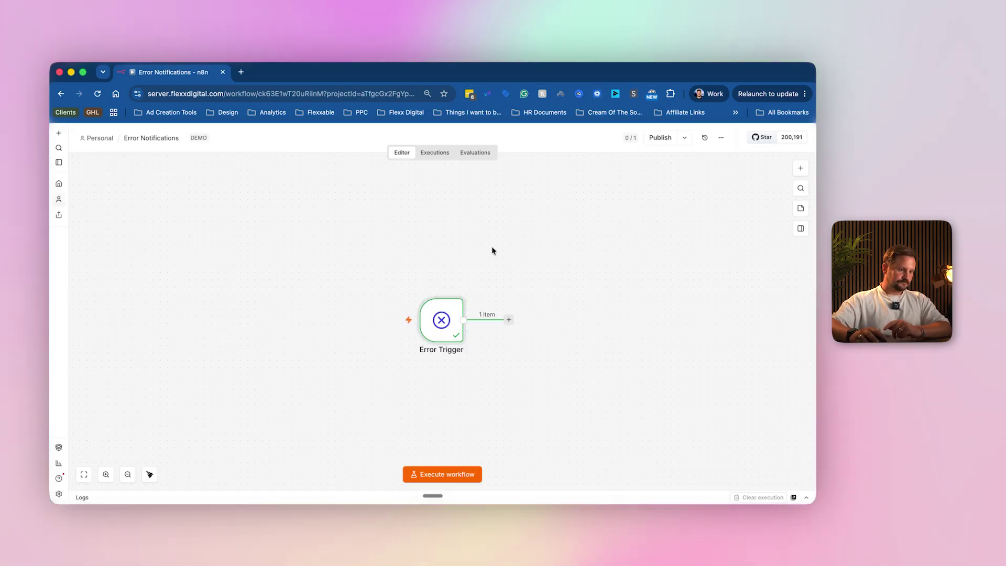
pyautogui.moveTo(441, 321); pyautogui.dragTo(361, 314)
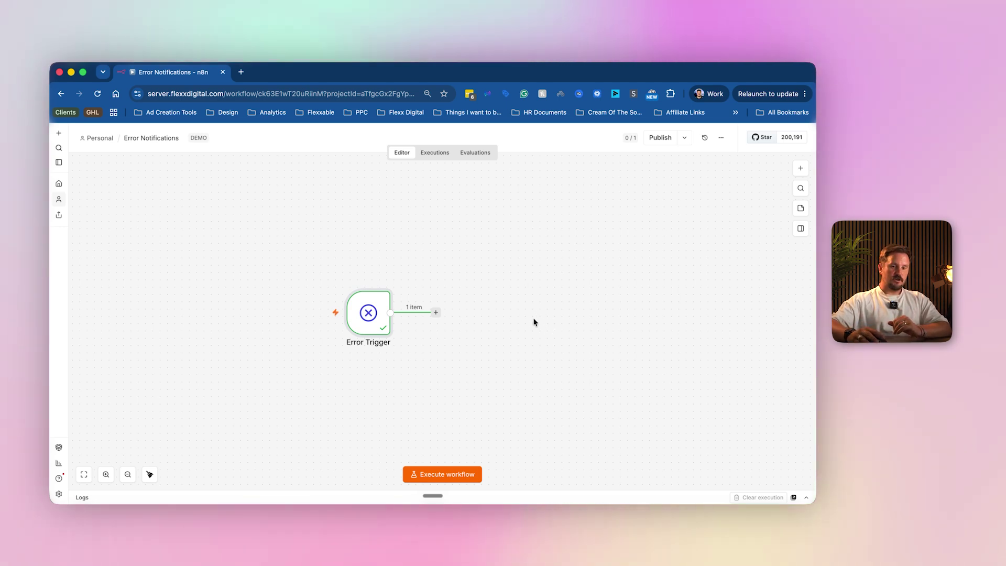
pyautogui.click(436, 312)
pyautogui.write('tele')
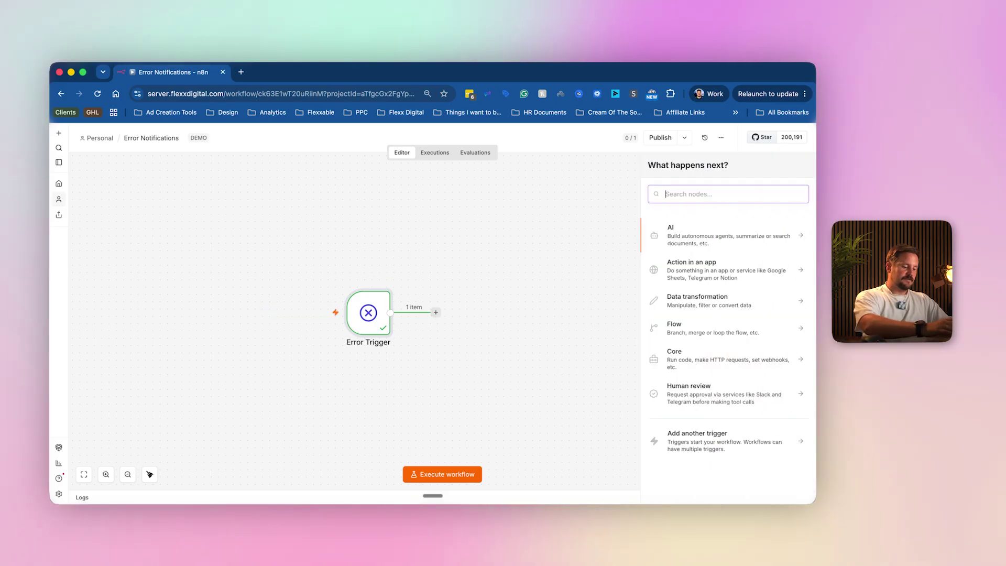
pyautogui.press('Return')
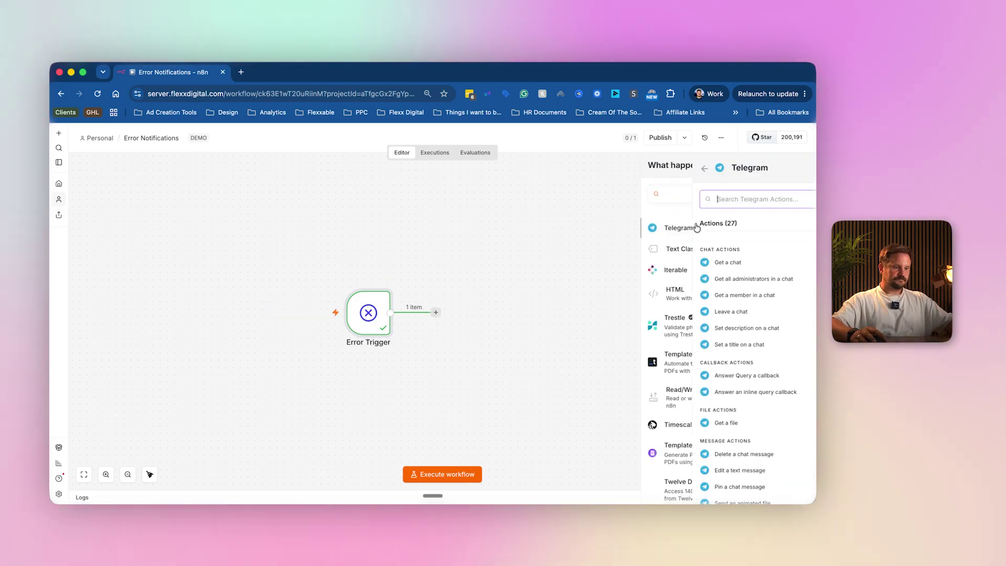
pyautogui.scroll(-5, 707, 286)
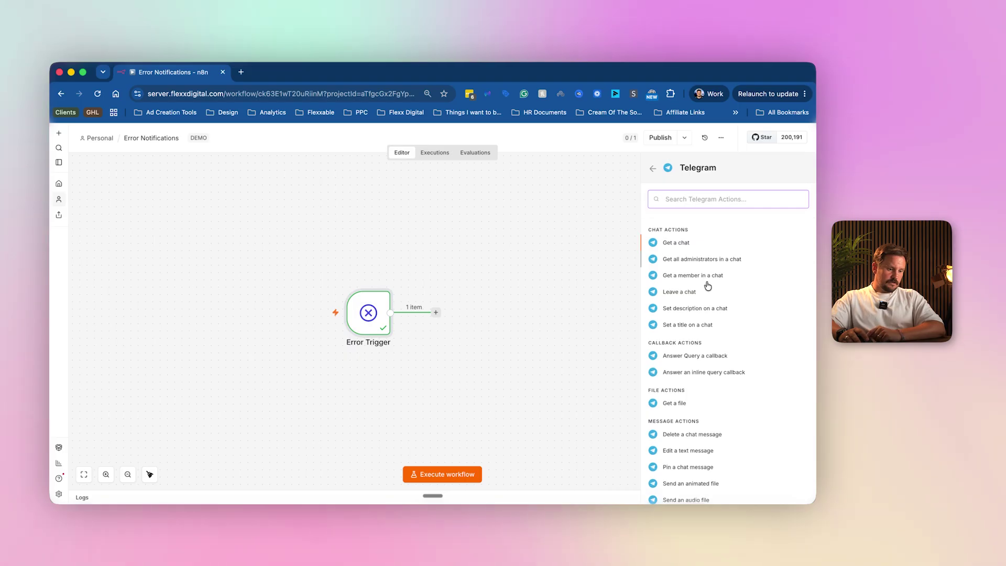
pyautogui.scroll(-1, 723, 413)
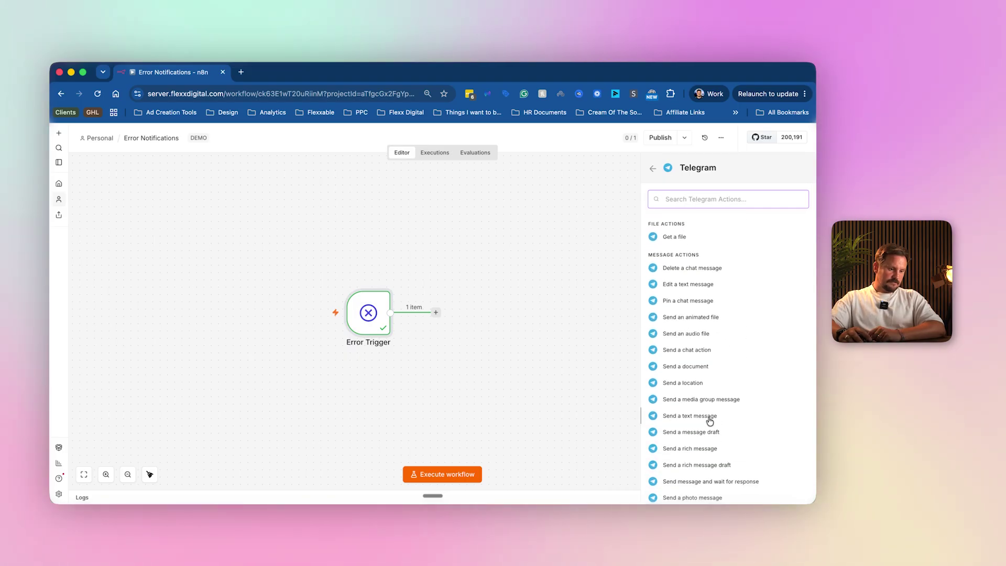
pyautogui.scroll(-3, 696, 421)
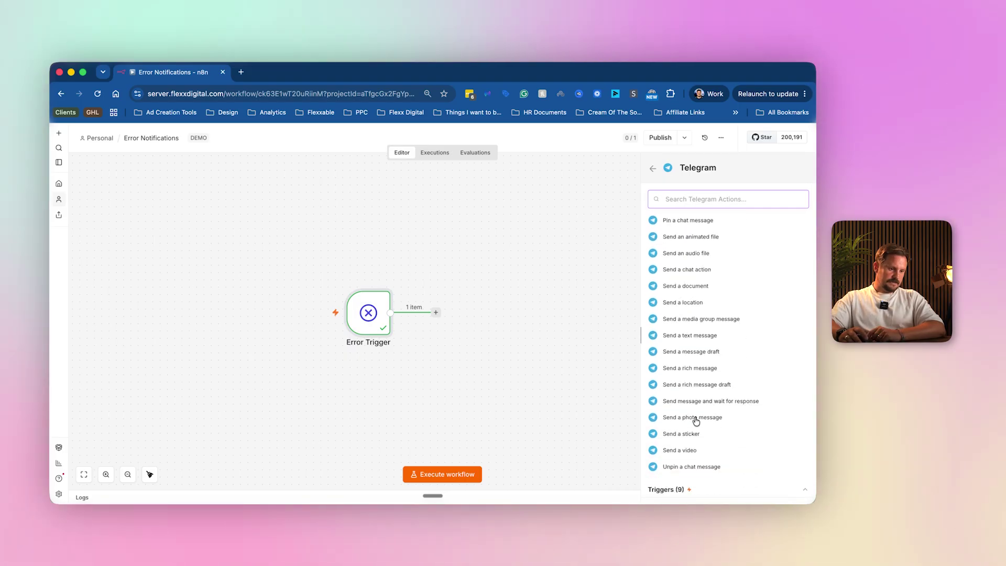
pyautogui.click(707, 336)
pyautogui.click(391, 192)
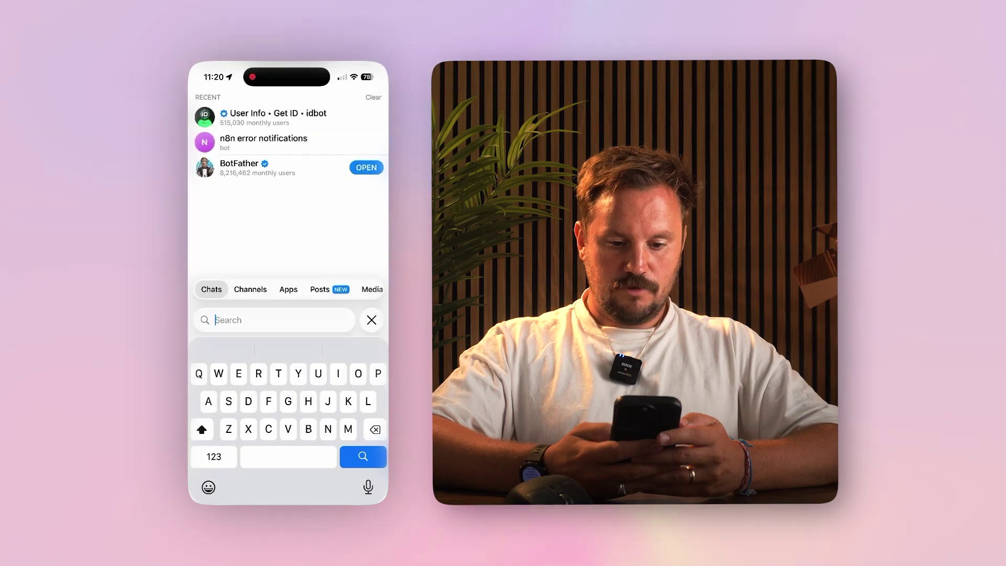
# In Telegram on the phone, find the verified BotFather bot and send it the /newbot command.
pyautogui.write('BotFather')
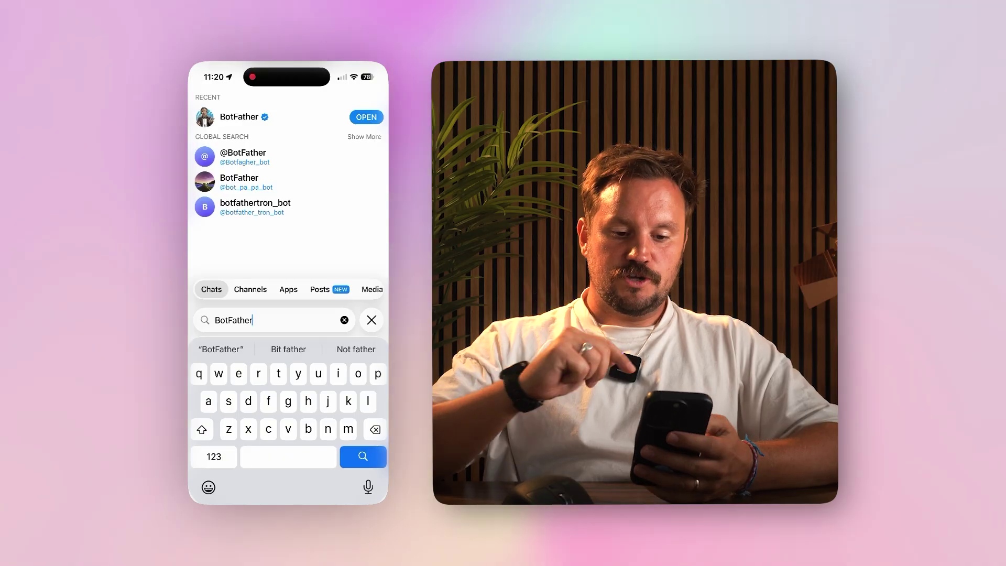
pyautogui.click(239, 117)
pyautogui.click(301, 483)
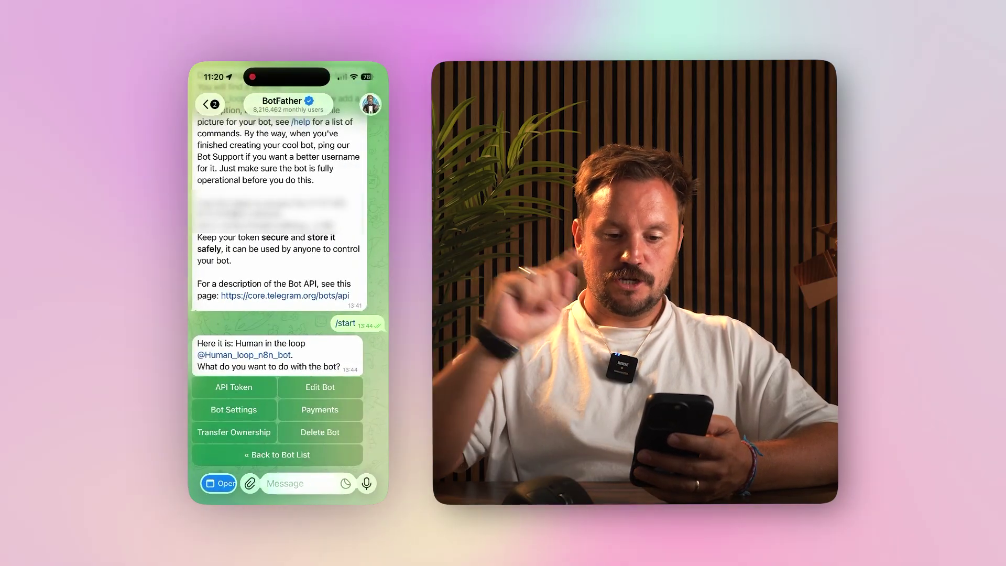
pyautogui.click(214, 456)
pyautogui.write('/')
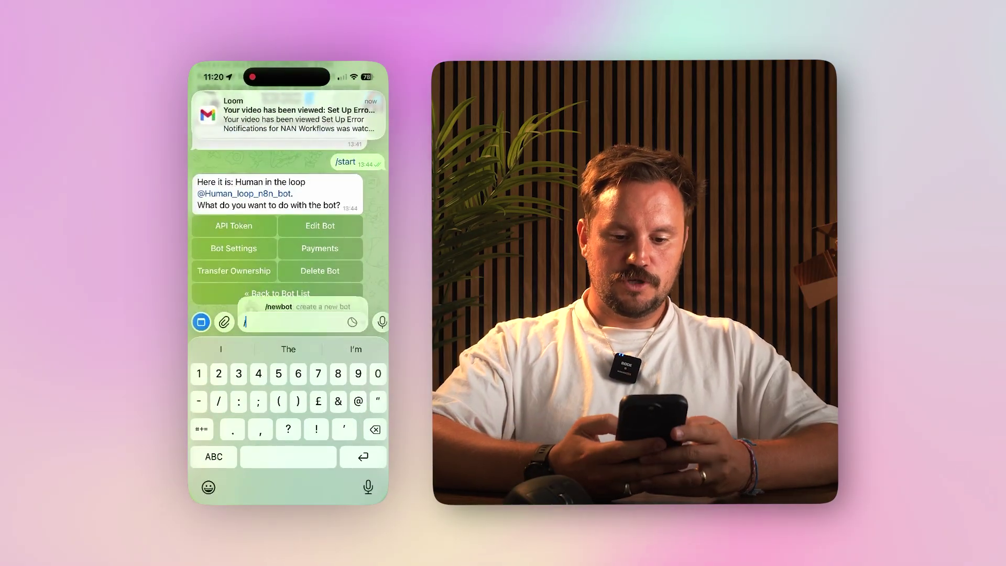
pyautogui.click(214, 456)
pyautogui.write('newbot')
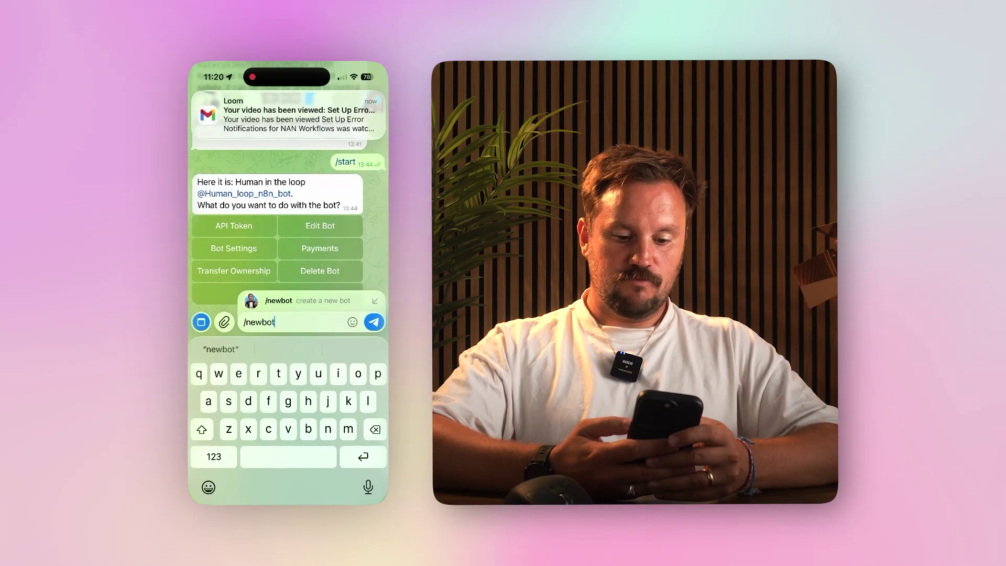
pyautogui.click(373, 322)
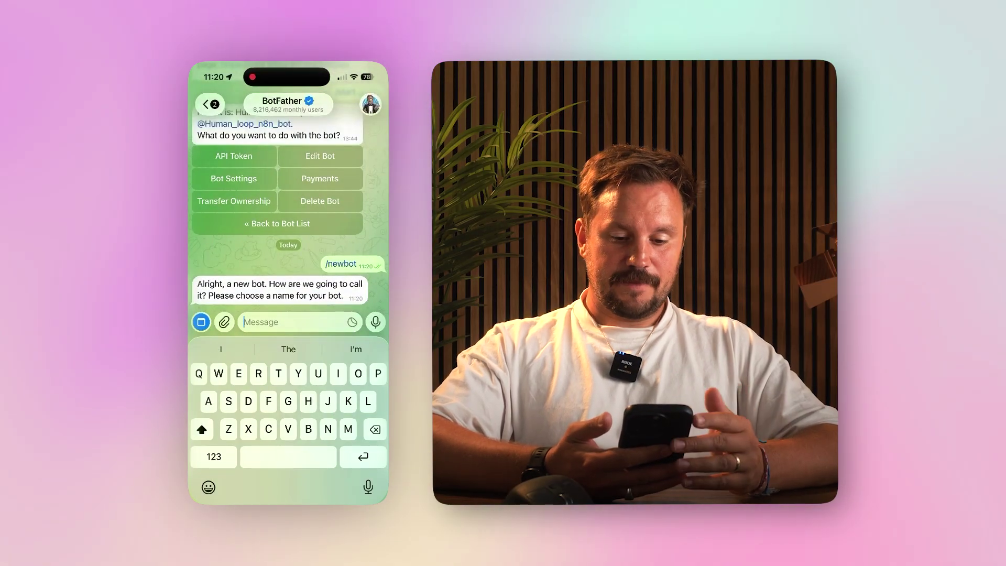
# Send BotFather the new bot's display name, made of the owner's first name in possessive form followed by "Demo N8n Bot".
pyautogui.write('Grahams')
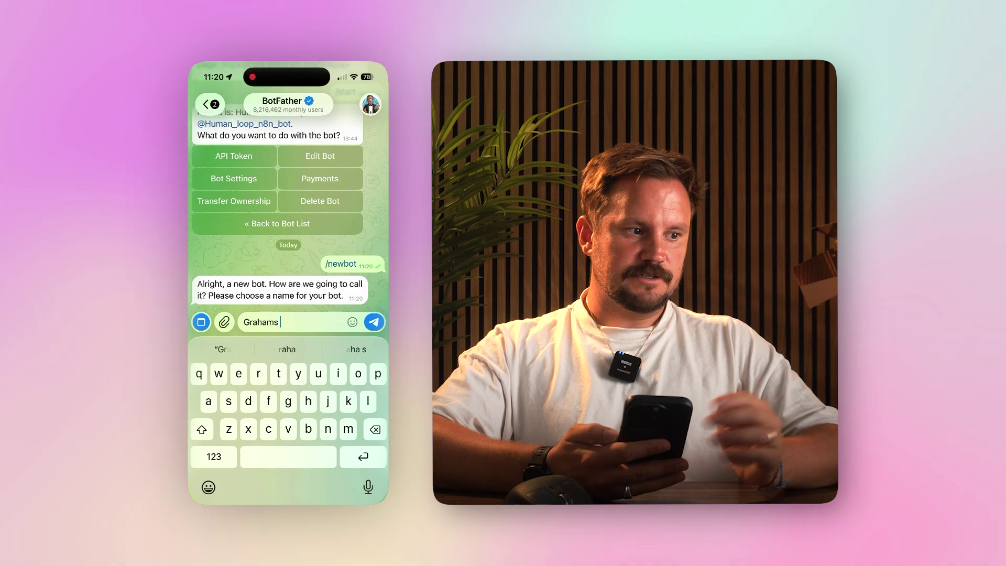
pyautogui.write(' Demo')
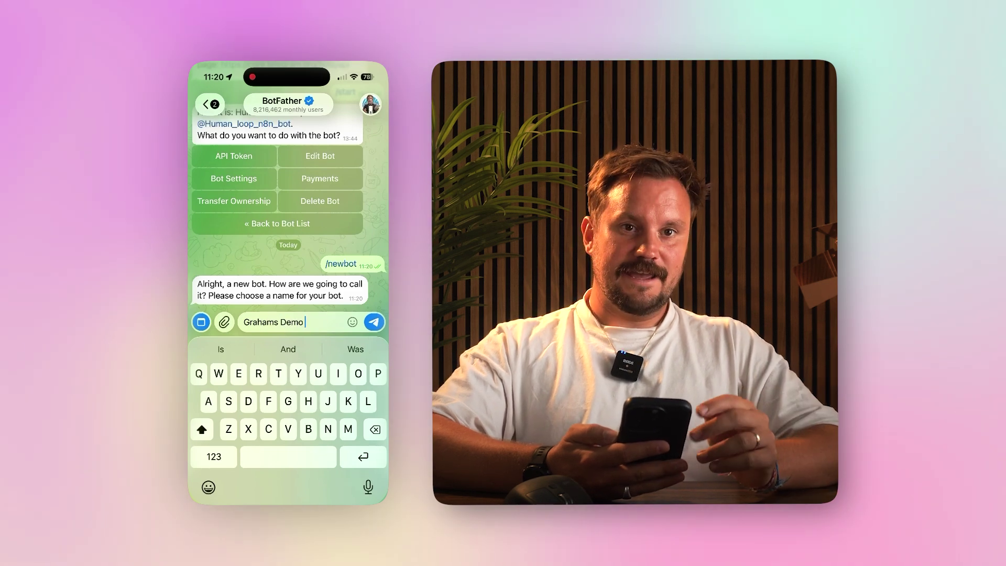
pyautogui.write(' N8n ')
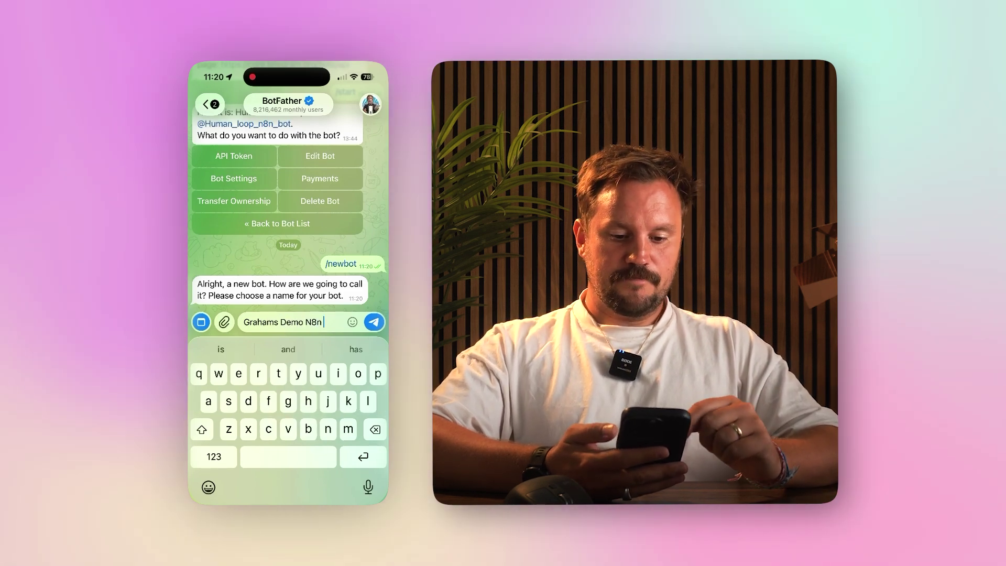
pyautogui.write('Bot')
pyautogui.click(374, 322)
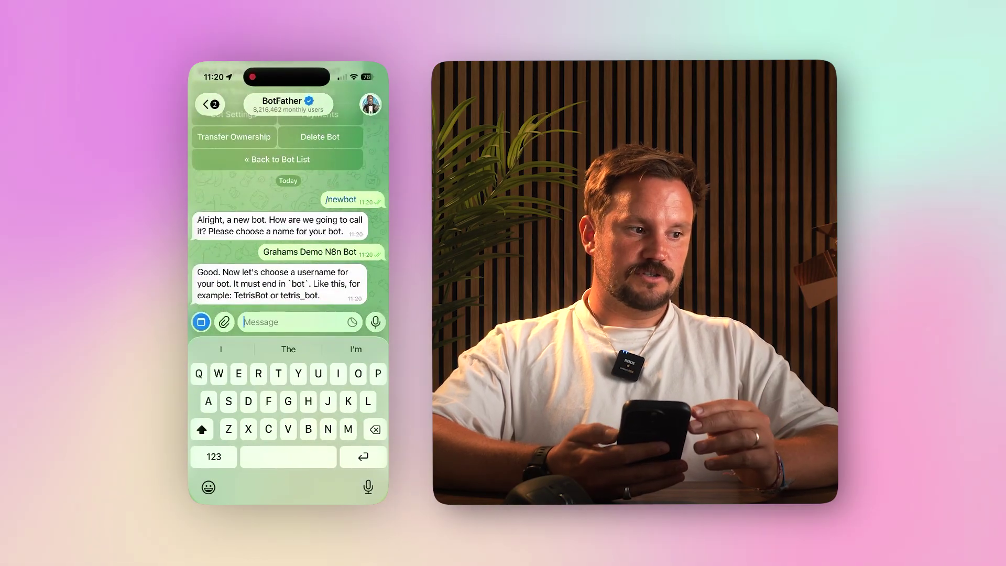
# Send BotFather the bot's username, made of the owner's first name followed by "_demo_n8n_error_bot".
pyautogui.write('Graham')
pyautogui.click(213, 456)
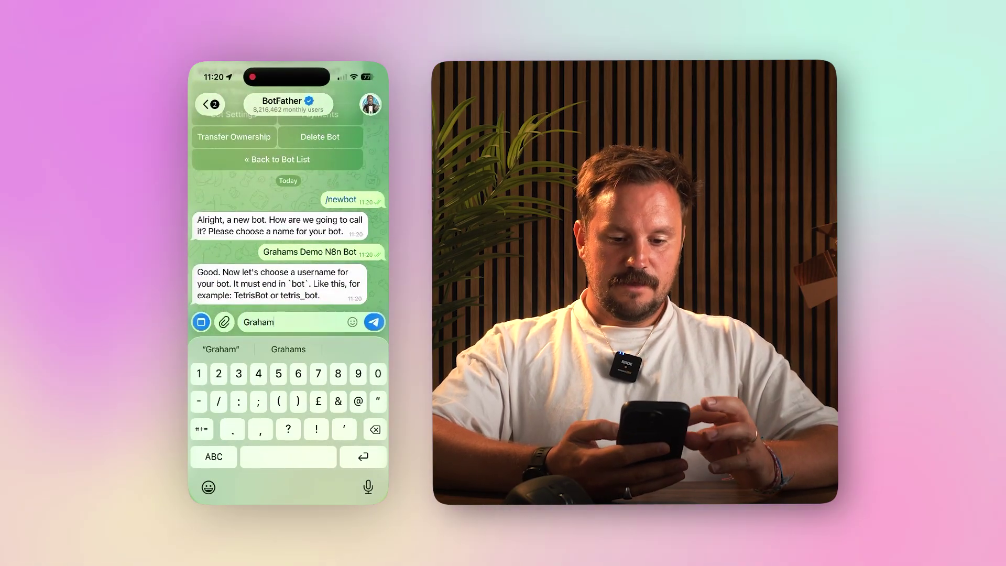
pyautogui.write('_demo')
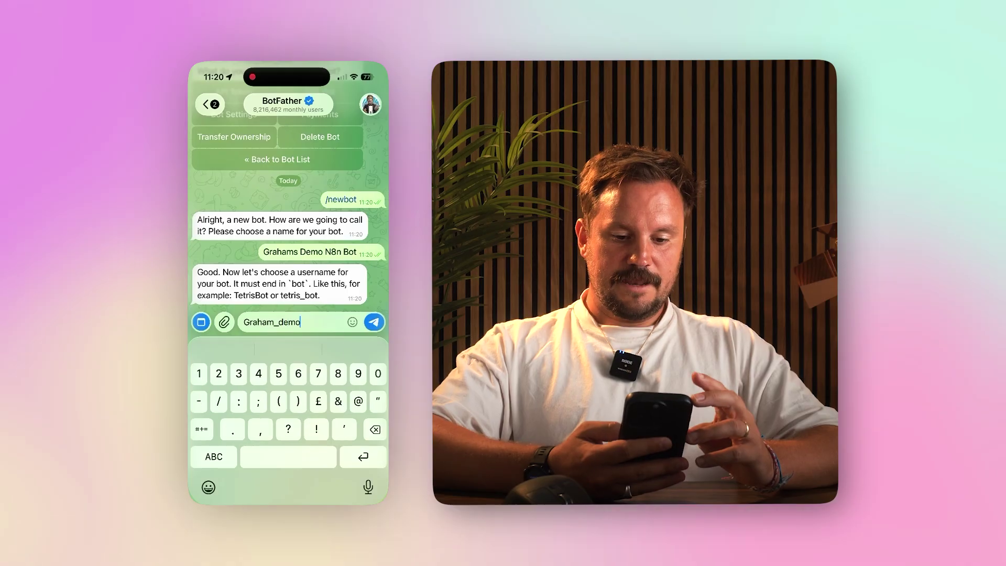
pyautogui.click(214, 456)
pyautogui.write('_')
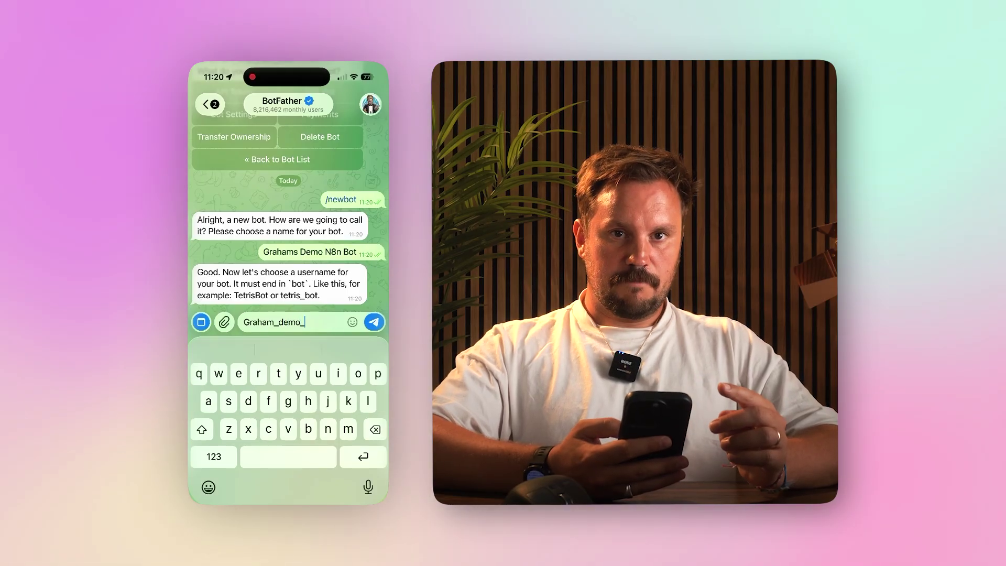
pyautogui.write('n')
pyautogui.click(214, 457)
pyautogui.write('8n')
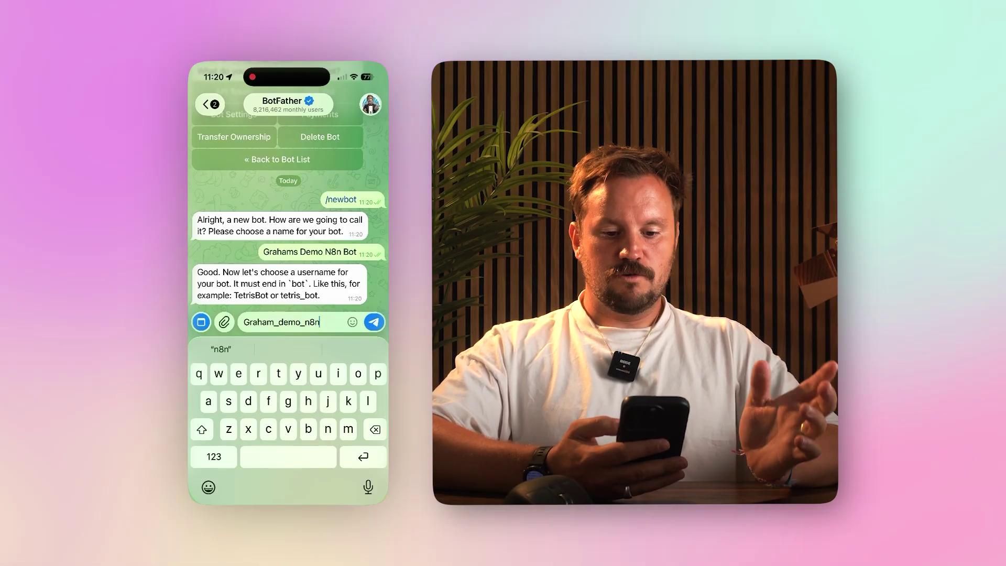
pyautogui.click(214, 456)
pyautogui.write('_error')
pyautogui.click(214, 456)
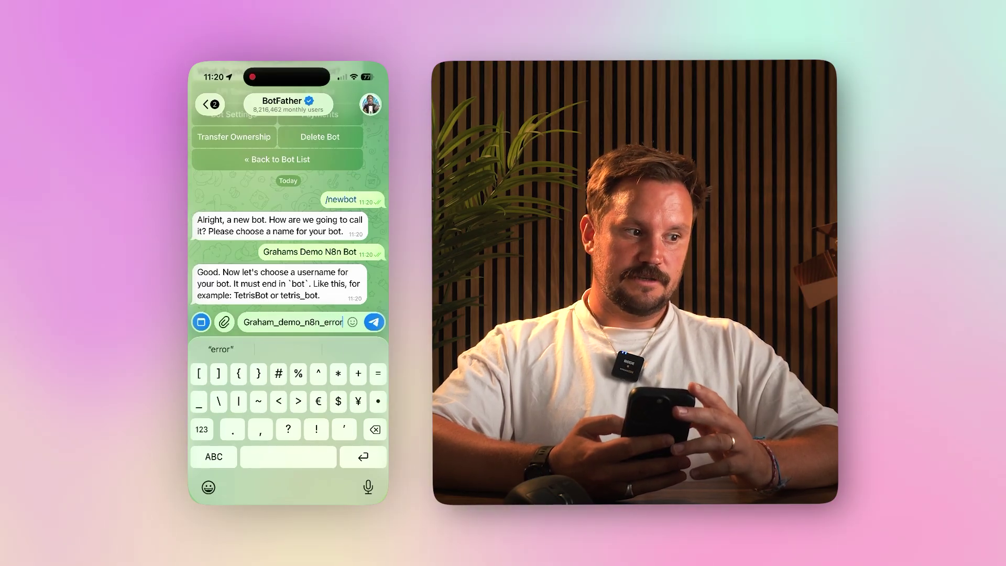
pyautogui.write('_bot')
pyautogui.click(374, 321)
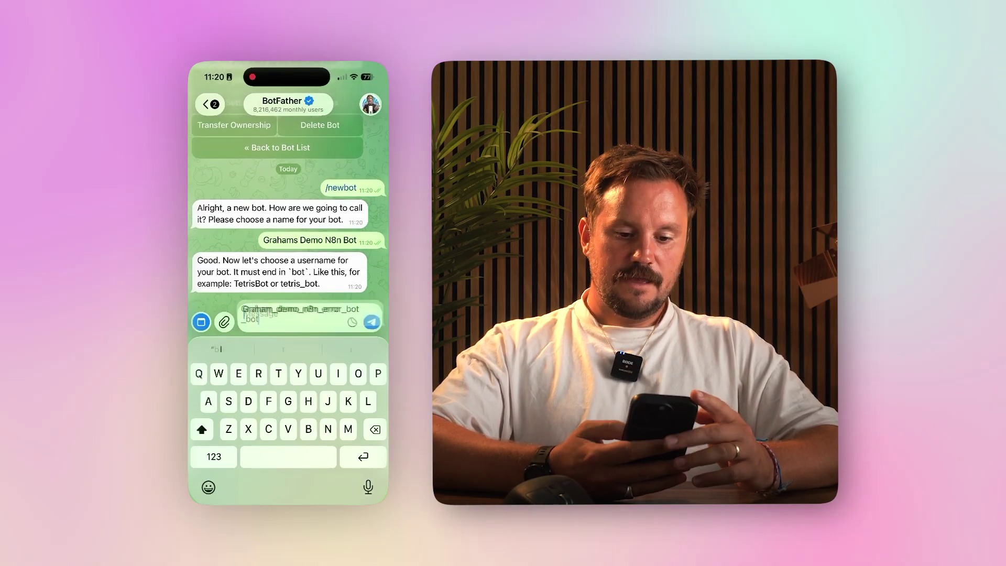
pyautogui.scroll(3, 280, 210)
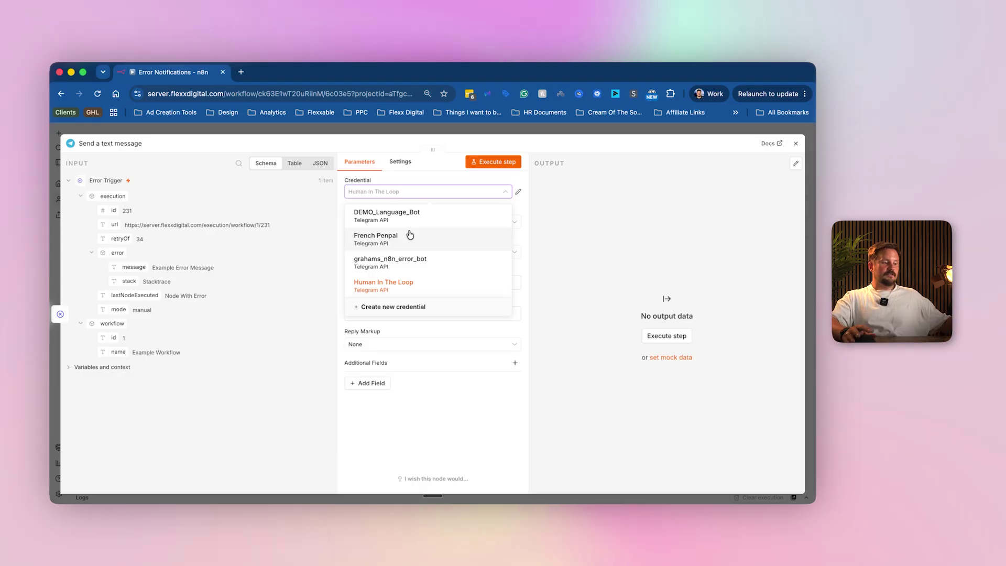
# Back in n8n, choose the existing n8n error bot credential for the Telegram message node.
pyautogui.click(415, 265)
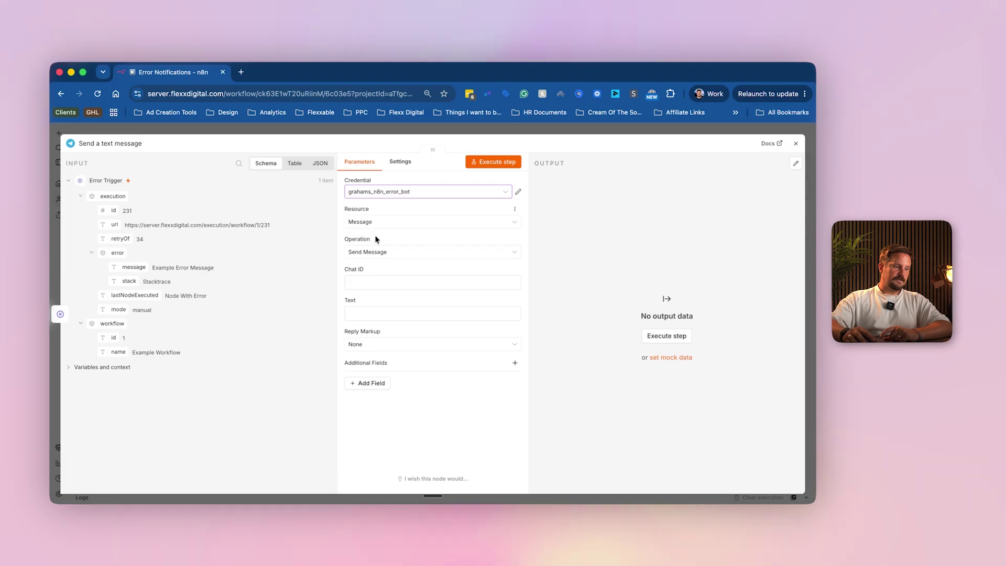
pyautogui.click(411, 282)
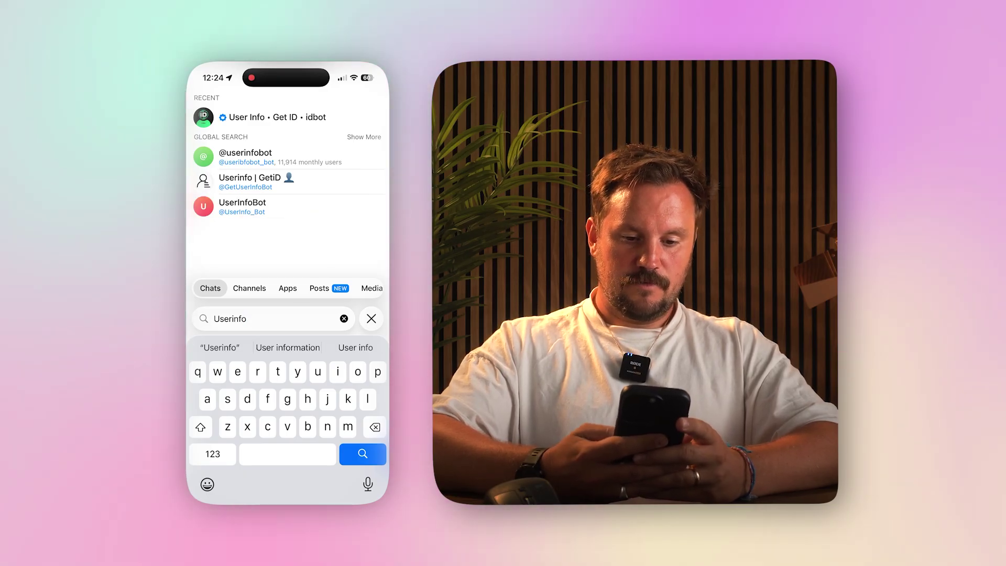
# Get the Telegram user ID from the "User Info • Get ID • idbot" chat and enter it as the message node's Chat ID.
pyautogui.click(273, 116)
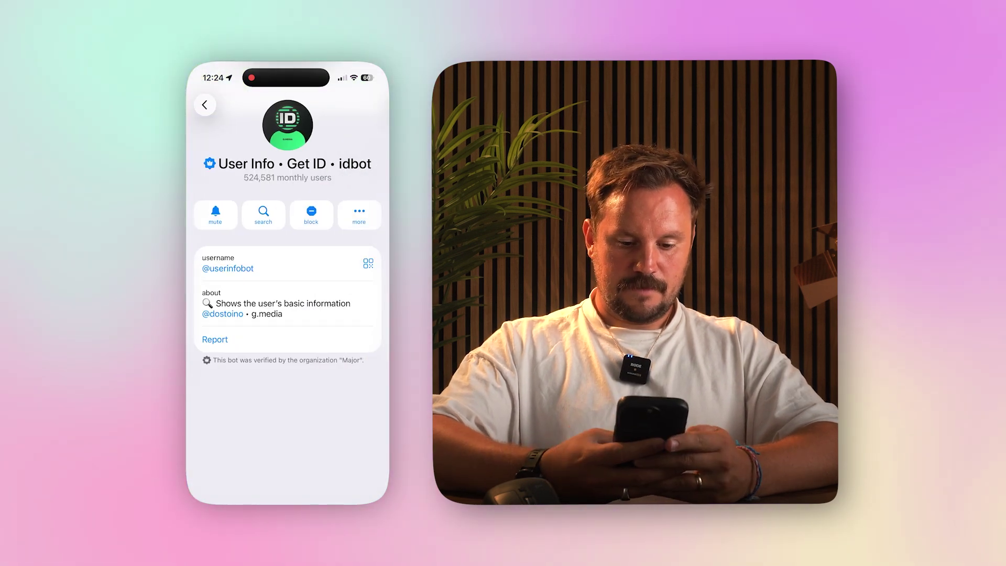
pyautogui.click(205, 105)
pyautogui.click(271, 474)
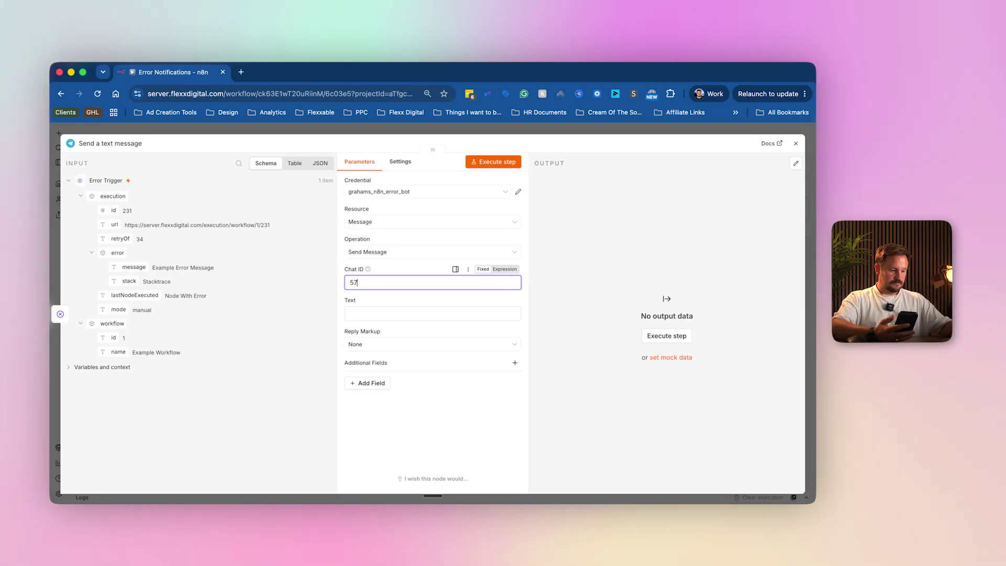
pyautogui.write('9')
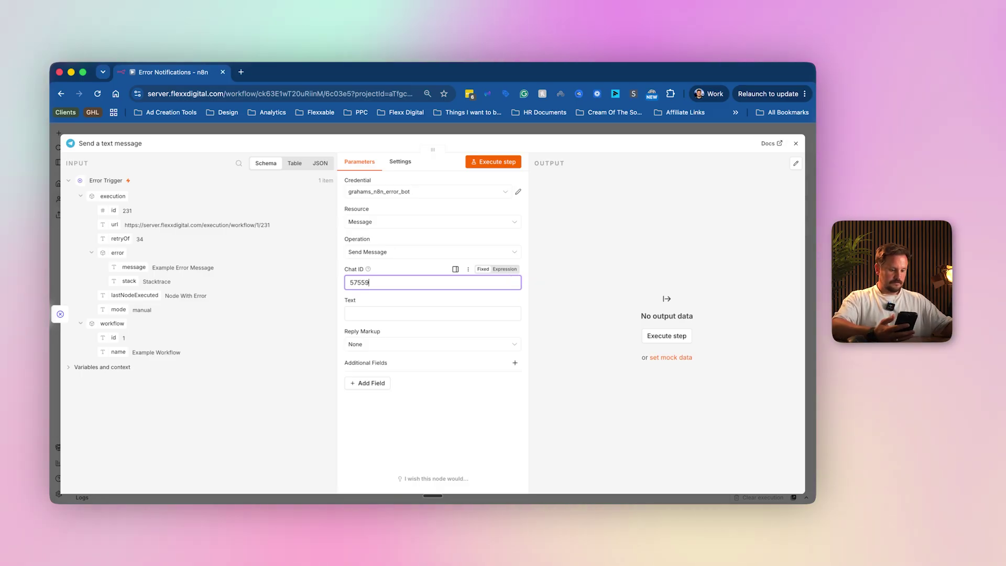
pyautogui.write('10075')
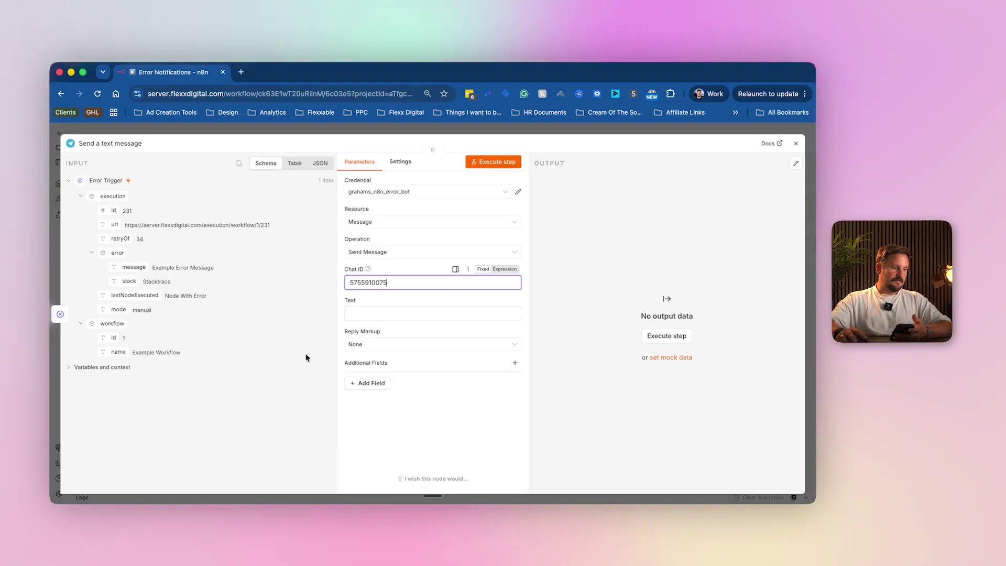
# Paste the error template as a Text expression covering workflow name, time, workflow URL, error message and failing node, and expand its editor.
pyautogui.click(349, 317)
pyautogui.click(501, 301)
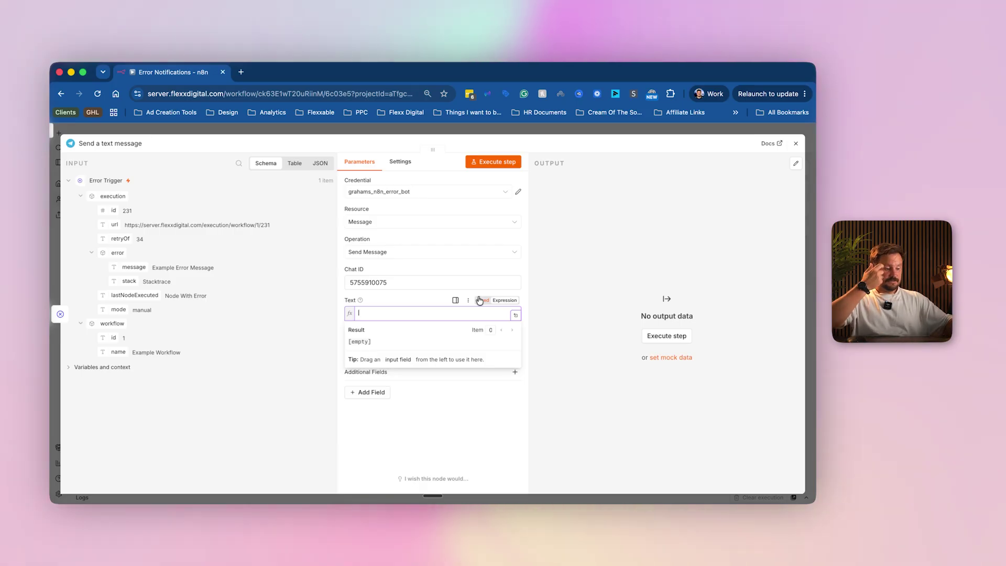
pyautogui.press('super+v')
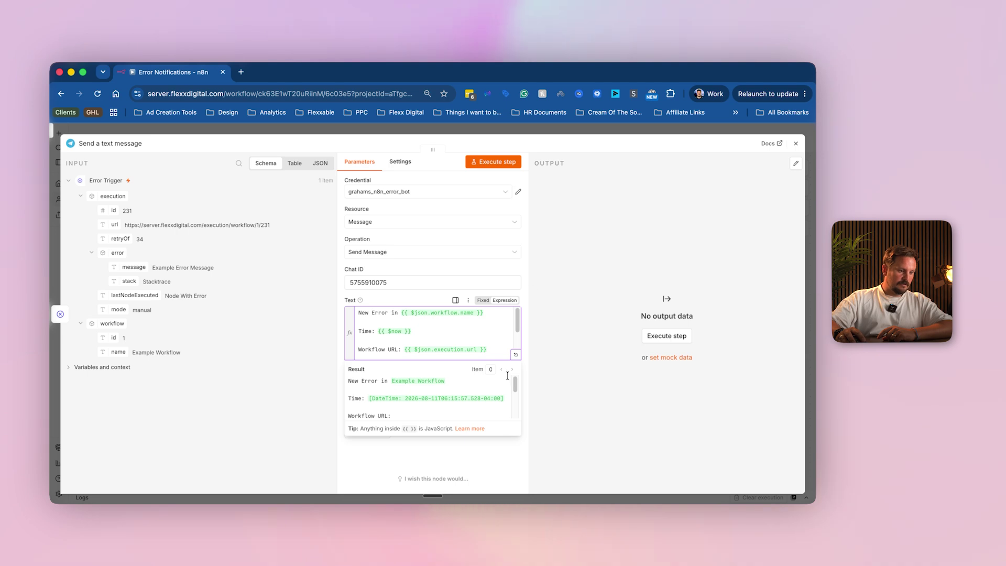
pyautogui.click(516, 356)
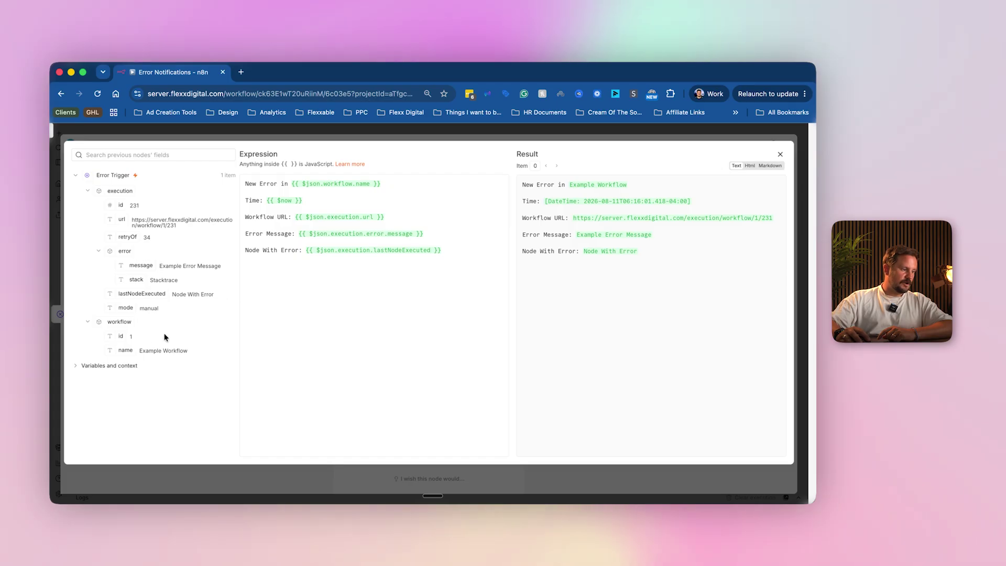
# Delete the workflow name expression from the "New Error in" line and reinsert it from the Error Trigger's workflow name field.
pyautogui.moveTo(380, 184); pyautogui.dragTo(292, 184)
pyautogui.press('BackSpace')
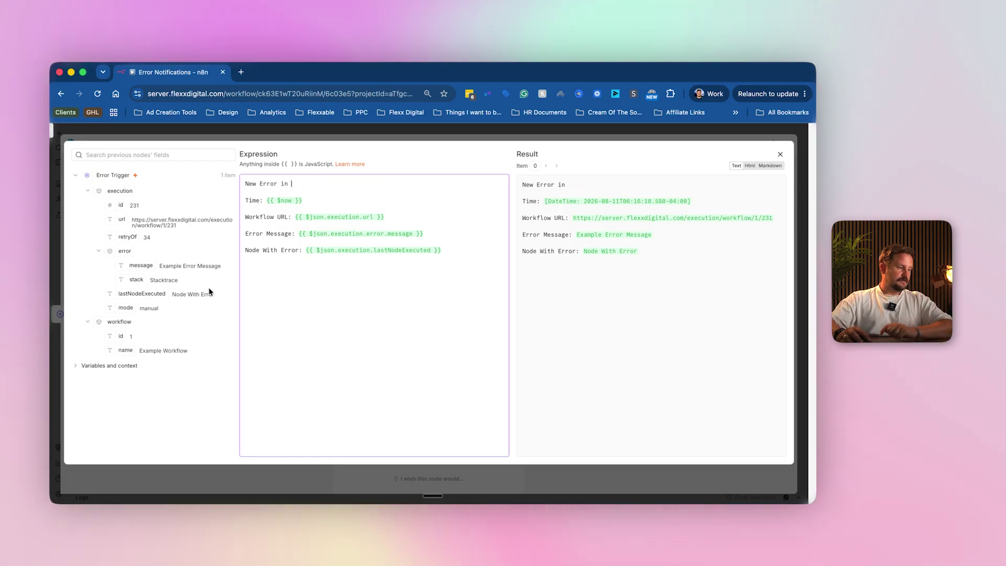
pyautogui.moveTo(119, 348); pyautogui.dragTo(295, 191)
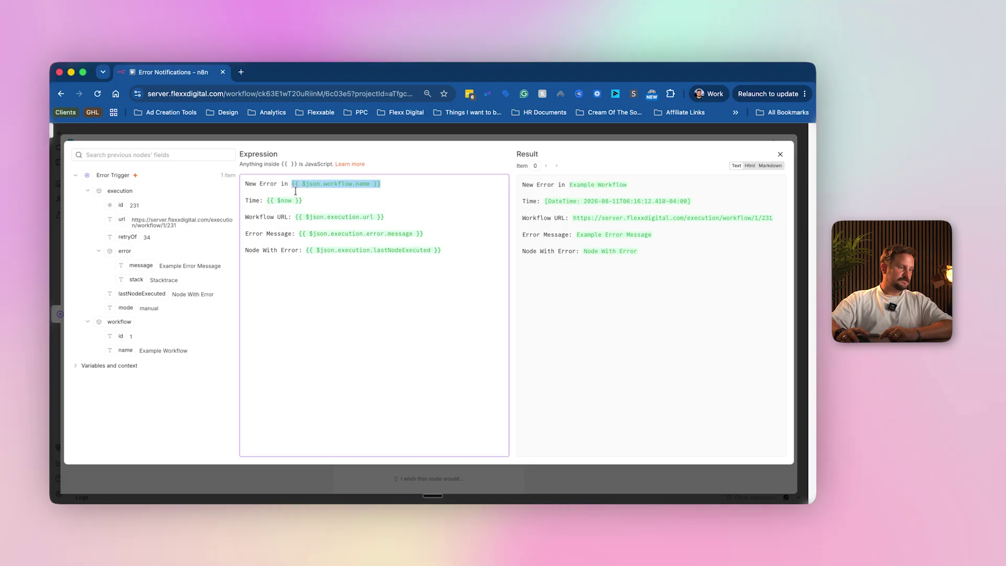
# Check the Time line's $now expression against the $now entry in the available variables and context.
pyautogui.click(298, 204)
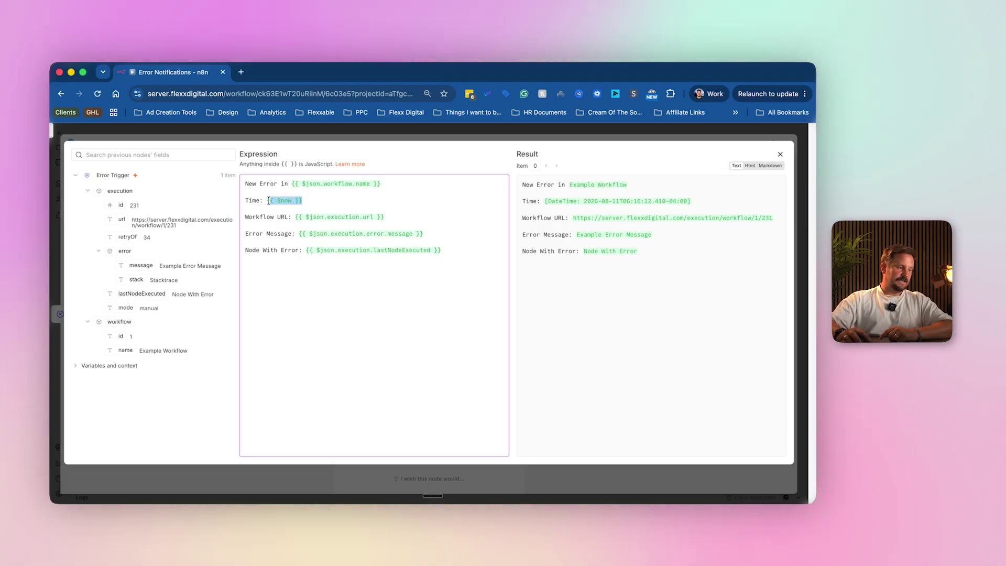
pyautogui.moveTo(268, 200); pyautogui.dragTo(266, 202)
pyautogui.click(94, 366)
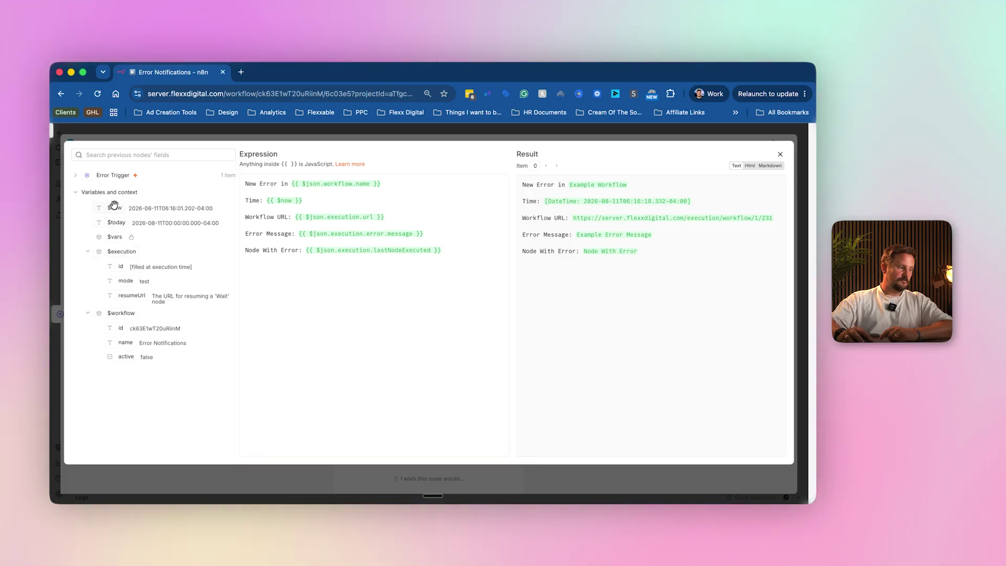
# Delete the expression in the Workflow URL line and reinsert it from the Error Trigger's execution url field.
pyautogui.click(394, 216)
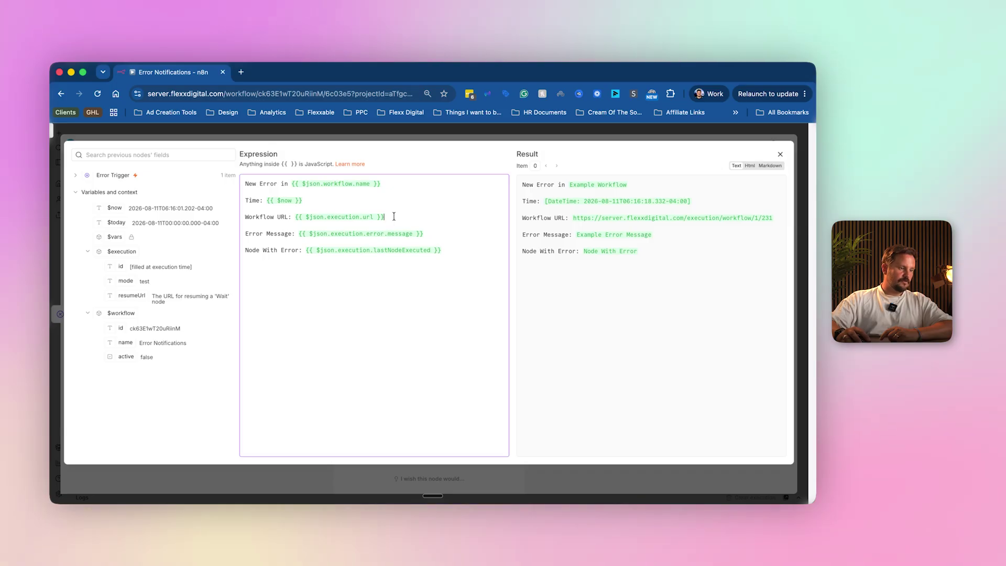
pyautogui.click(122, 180)
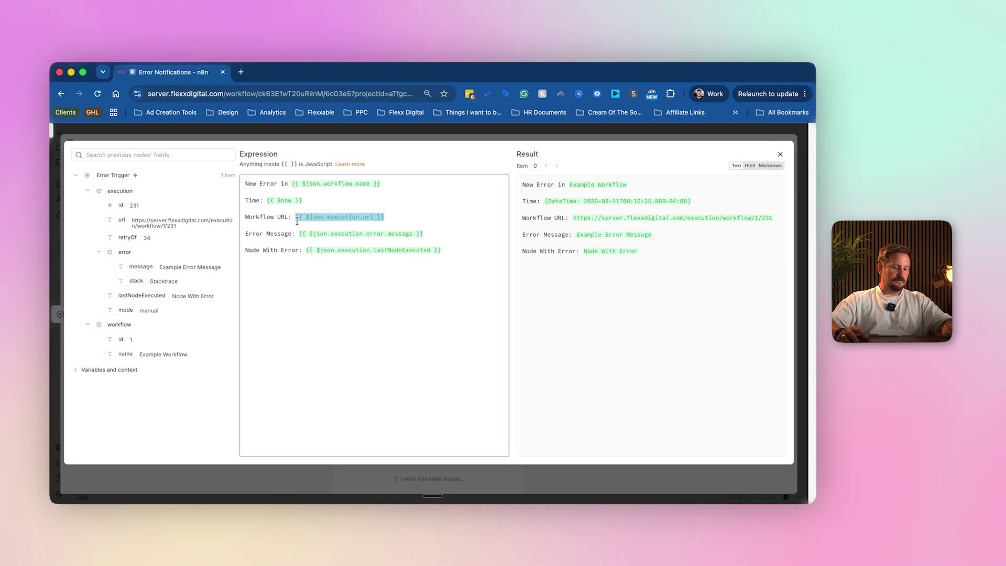
pyautogui.press('BackSpace')
pyautogui.moveTo(118, 220); pyautogui.dragTo(307, 219)
# Replace the Error Message and Node With Error expressions with the Error Trigger's error message and lastNodeExecuted fields.
pyautogui.moveTo(423, 235); pyautogui.dragTo(311, 235)
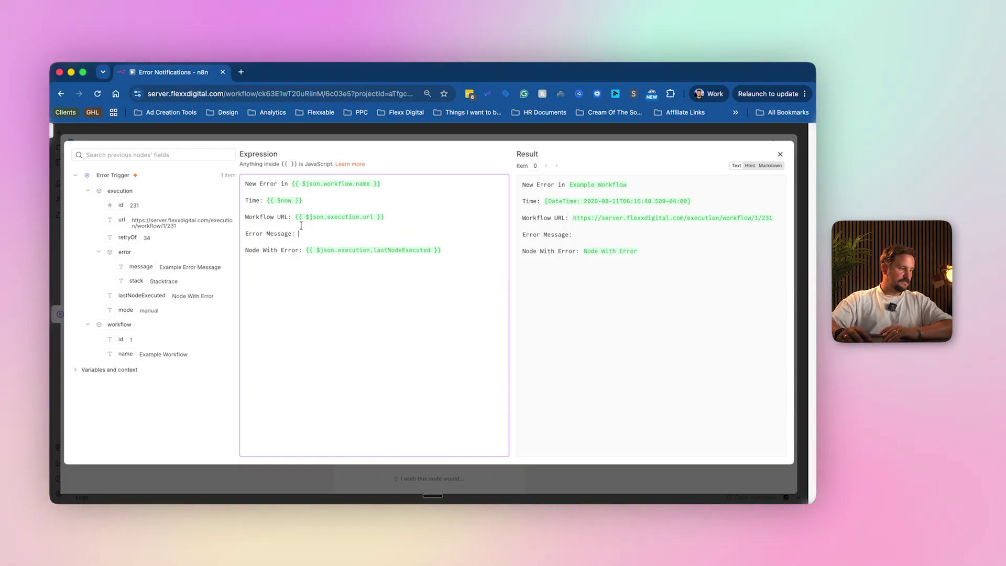
pyautogui.moveTo(155, 272); pyautogui.dragTo(340, 235)
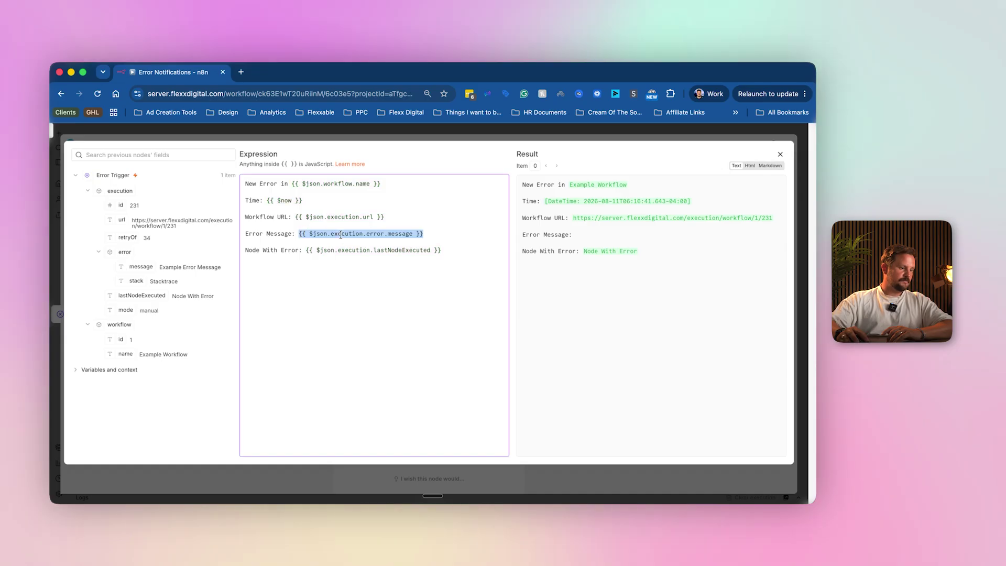
pyautogui.moveTo(441, 250); pyautogui.dragTo(299, 254)
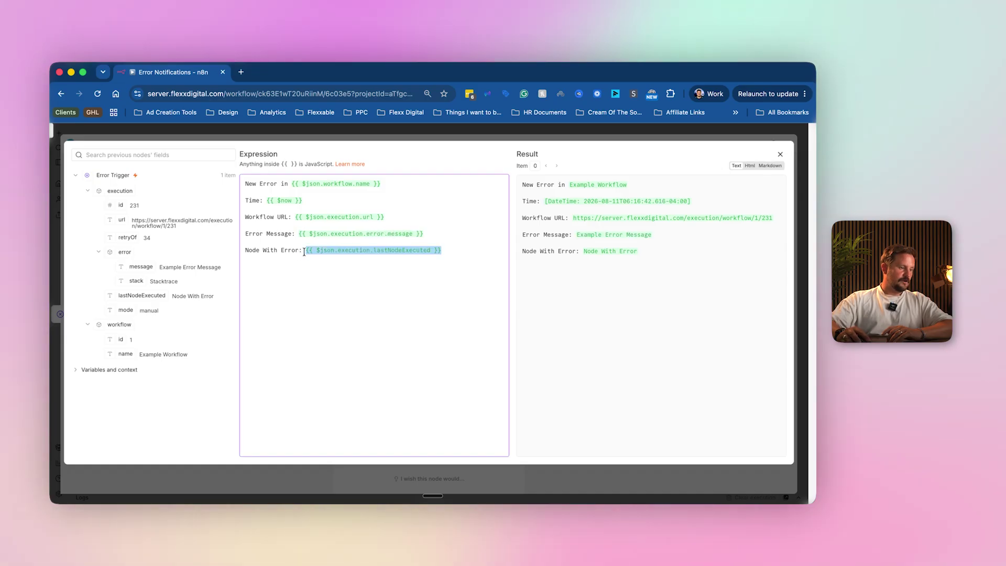
pyautogui.press('BackSpace')
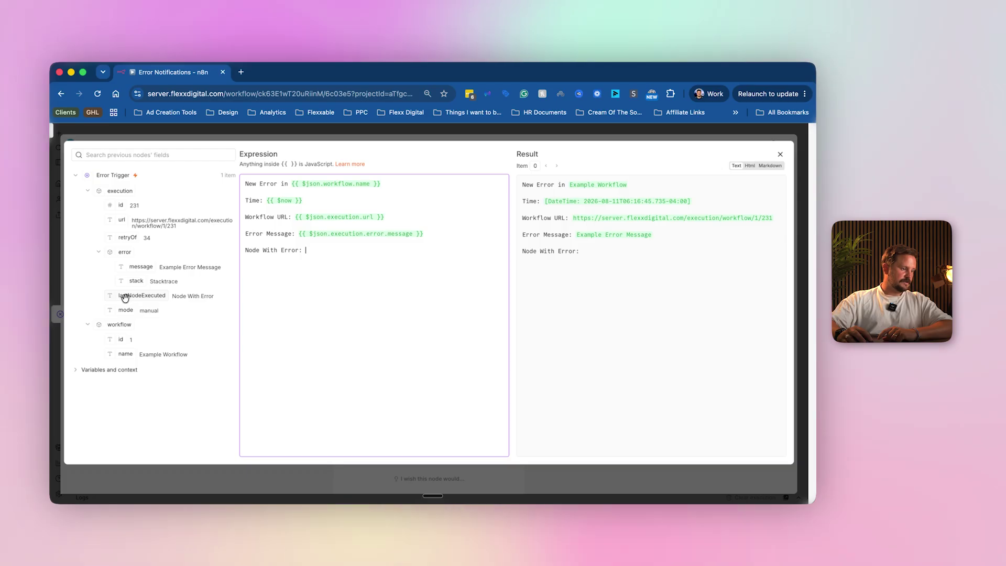
pyautogui.moveTo(122, 296); pyautogui.dragTo(306, 252)
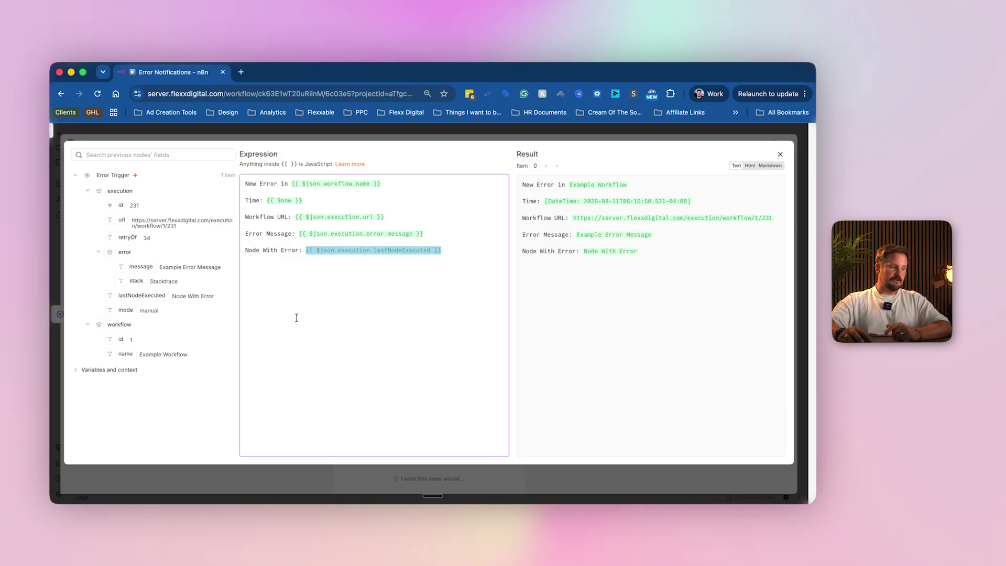
# Close the expression editor and the Telegram node, and publish the Error Notifications workflow.
pyautogui.click(523, 138)
pyautogui.click(540, 132)
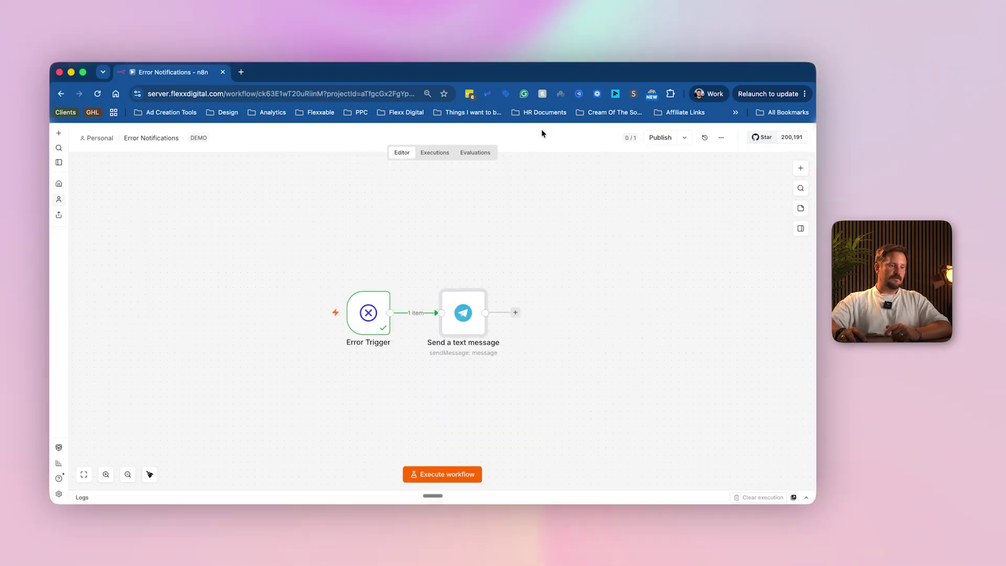
pyautogui.click(663, 139)
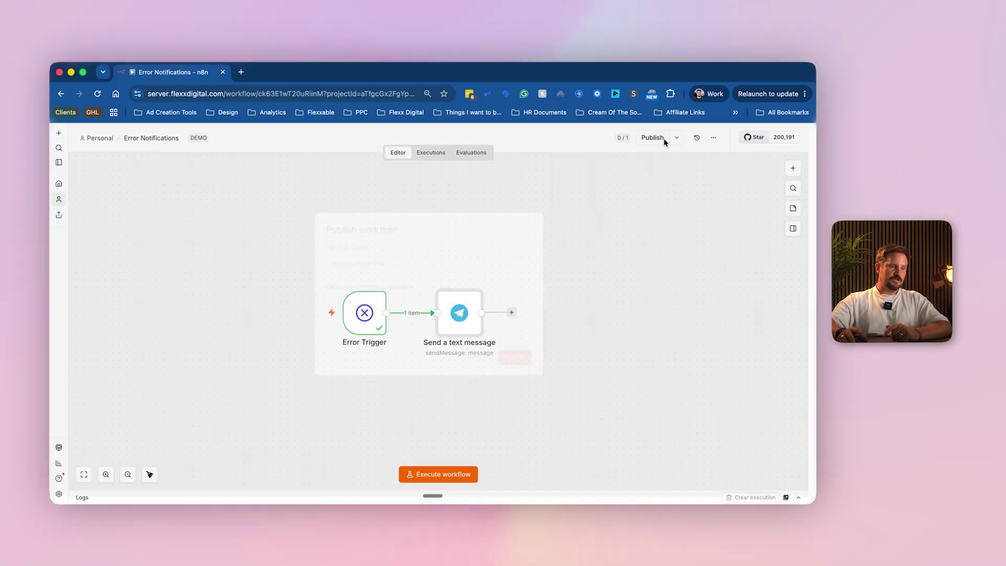
pyautogui.click(523, 366)
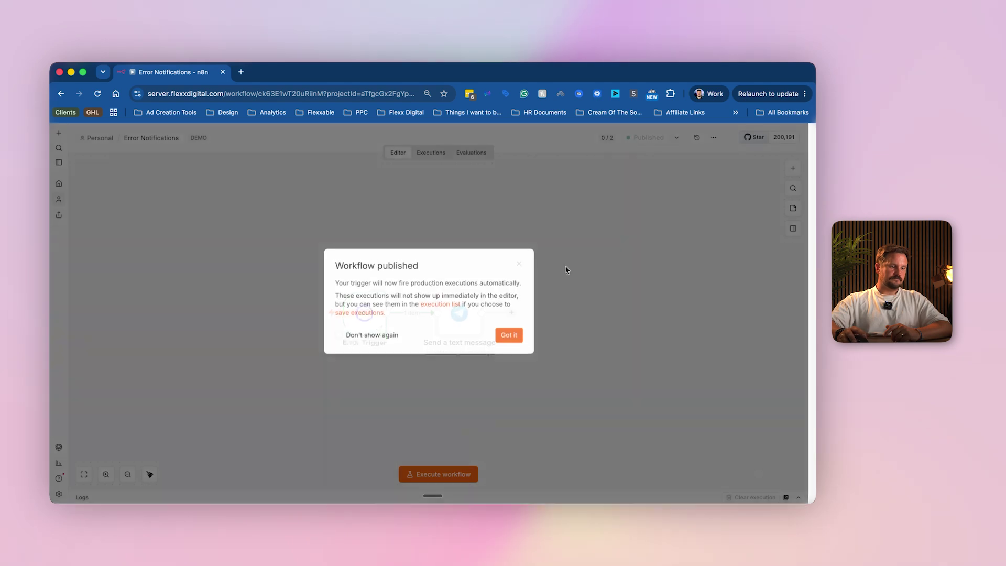
pyautogui.click(516, 333)
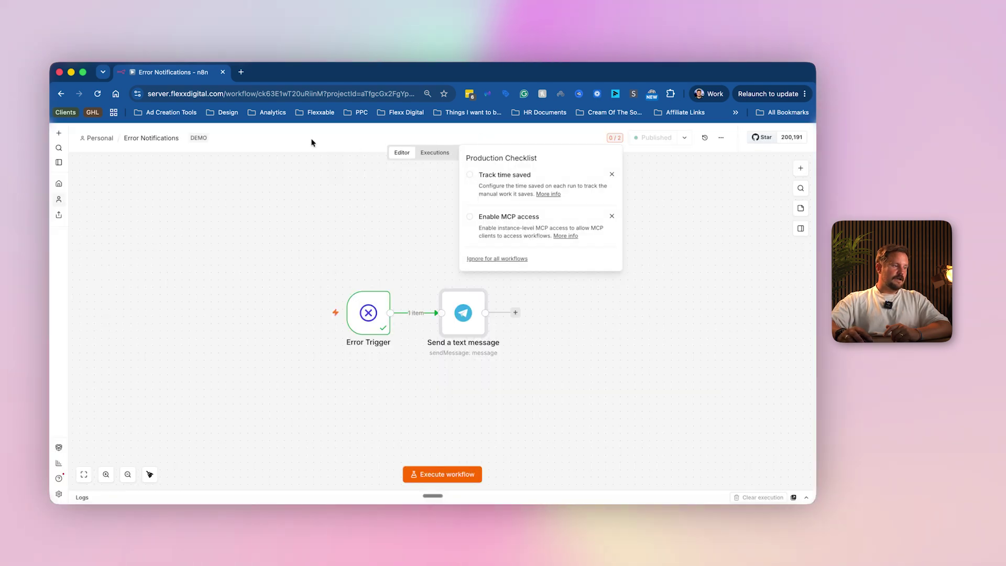
# Filter the workflows overview by the DEMO tag and open the AI YouTube Commenter - DEMO With Creds workflow.
pyautogui.click(198, 137)
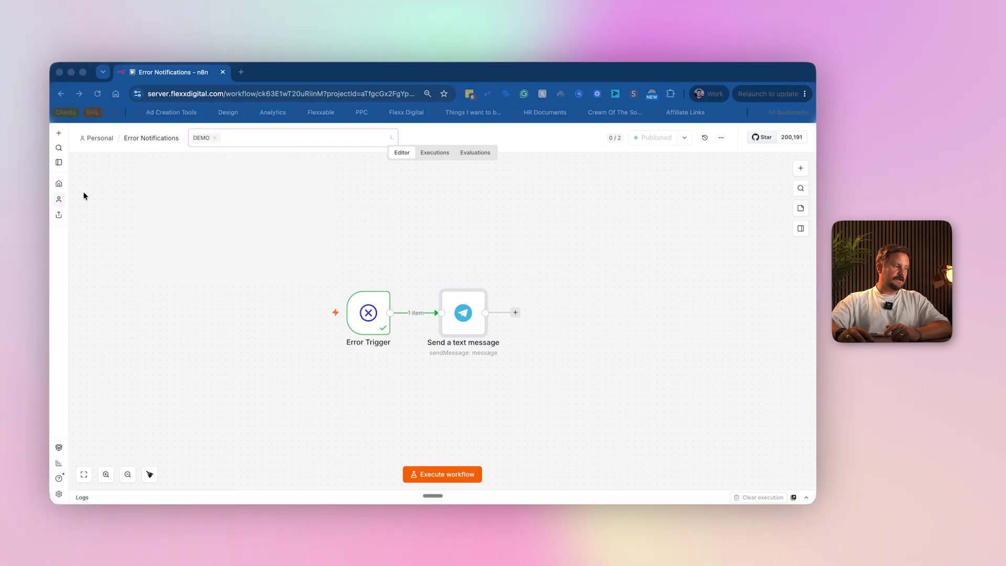
pyautogui.click(59, 184)
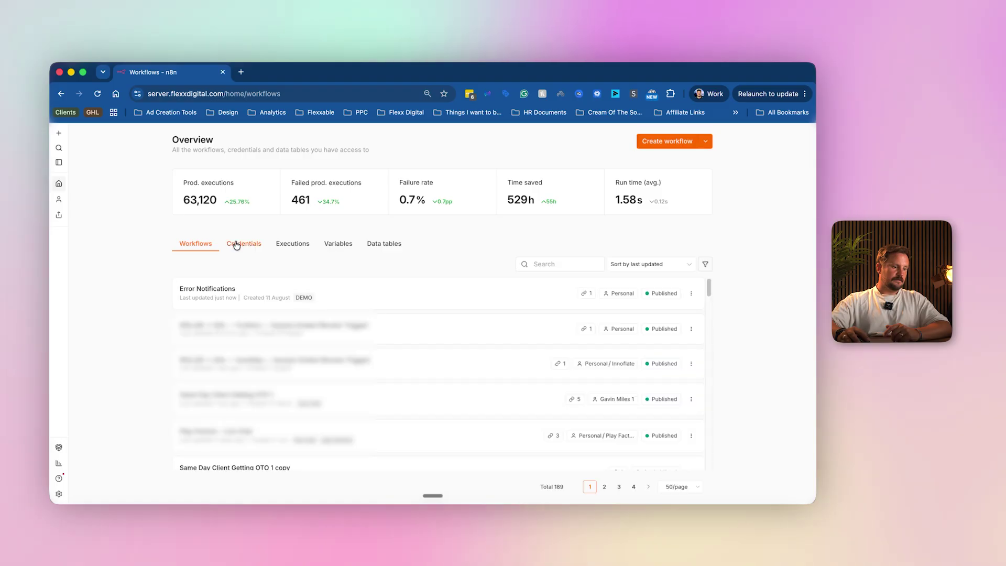
pyautogui.click(703, 265)
pyautogui.click(628, 301)
pyautogui.write('demo')
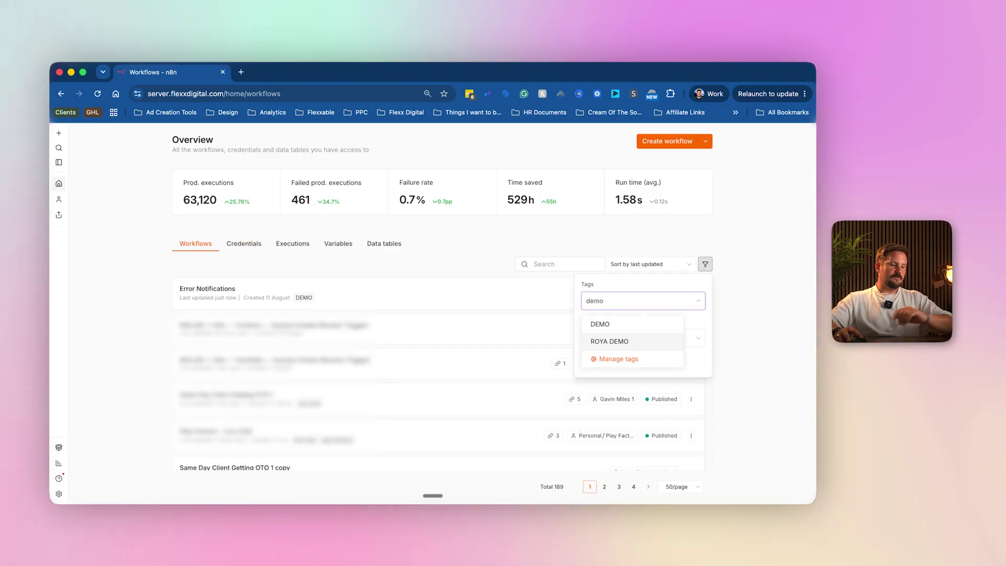
pyautogui.click(602, 323)
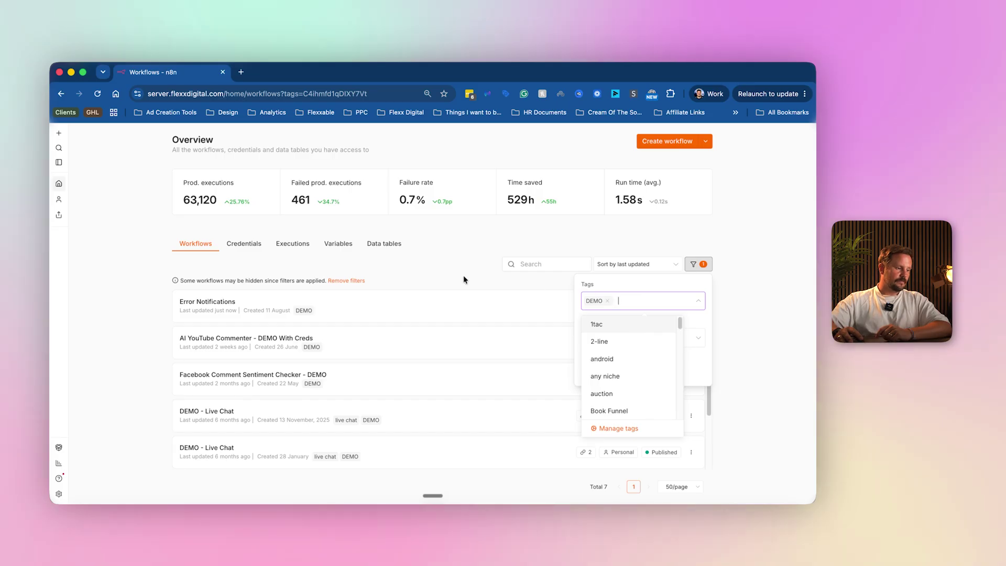
pyautogui.click(435, 274)
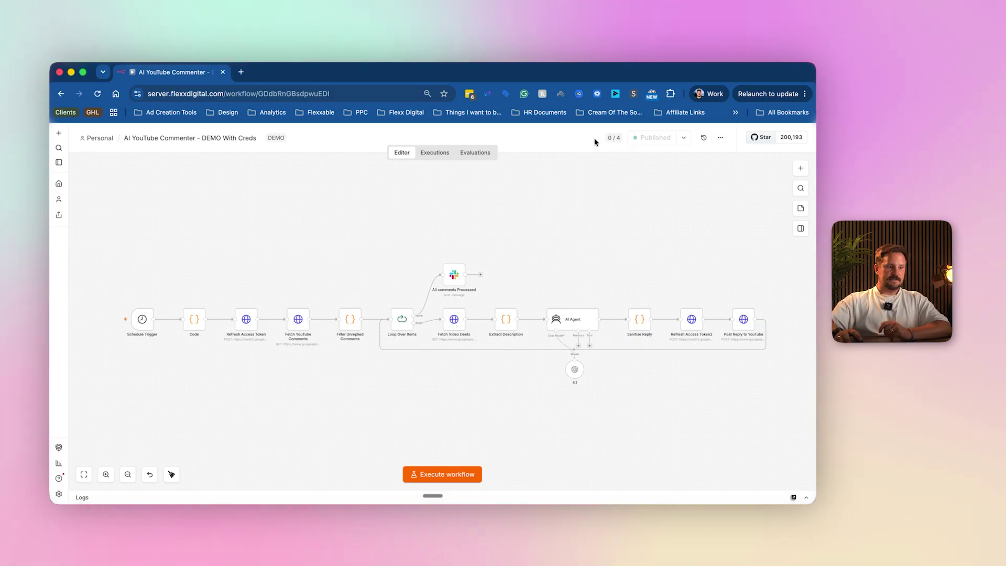
# From the production checklist's error notifications item, set this workflow's Error Workflow to Error Notification and save the settings.
pyautogui.click(614, 141)
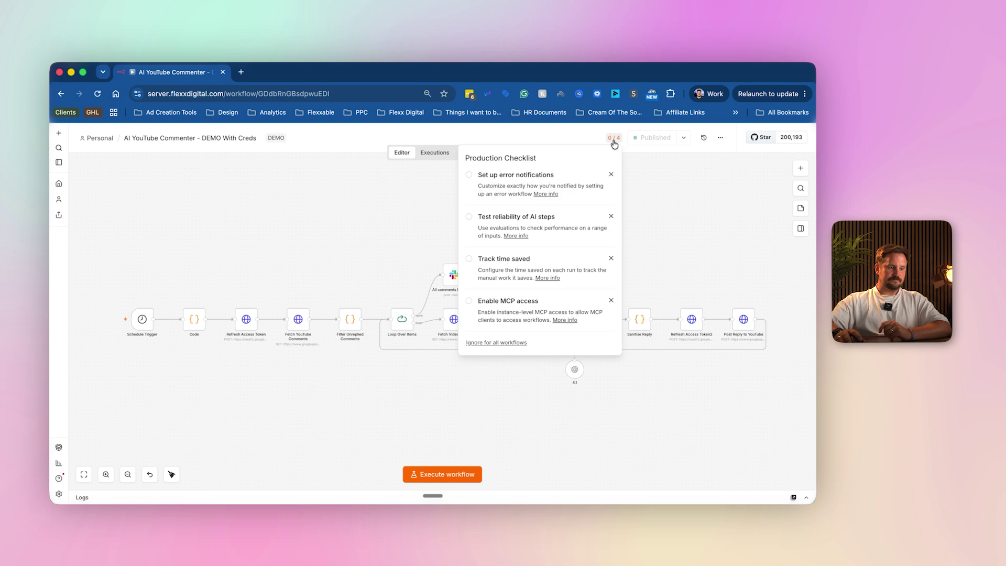
pyautogui.click(535, 176)
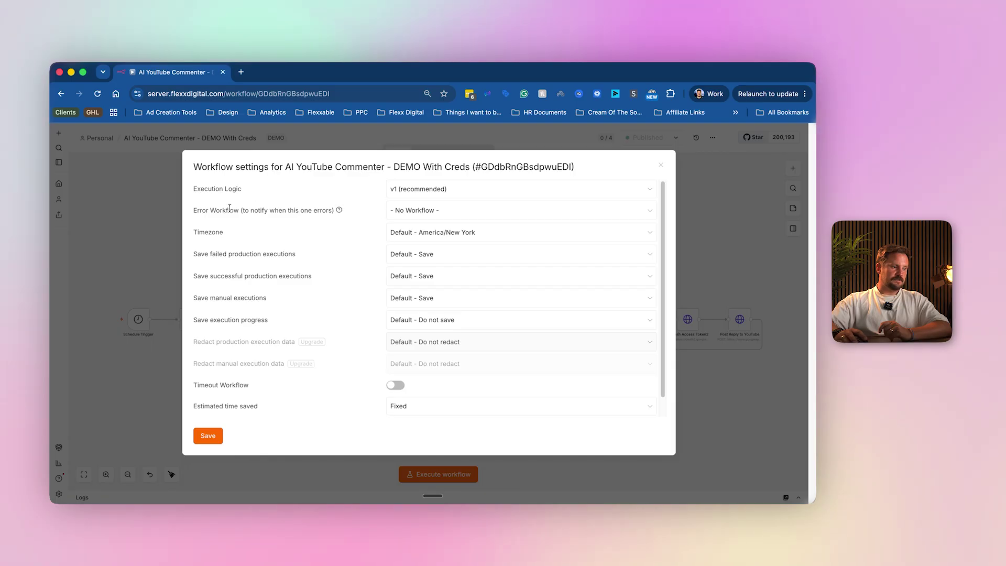
pyautogui.moveTo(196, 209); pyautogui.dragTo(333, 210)
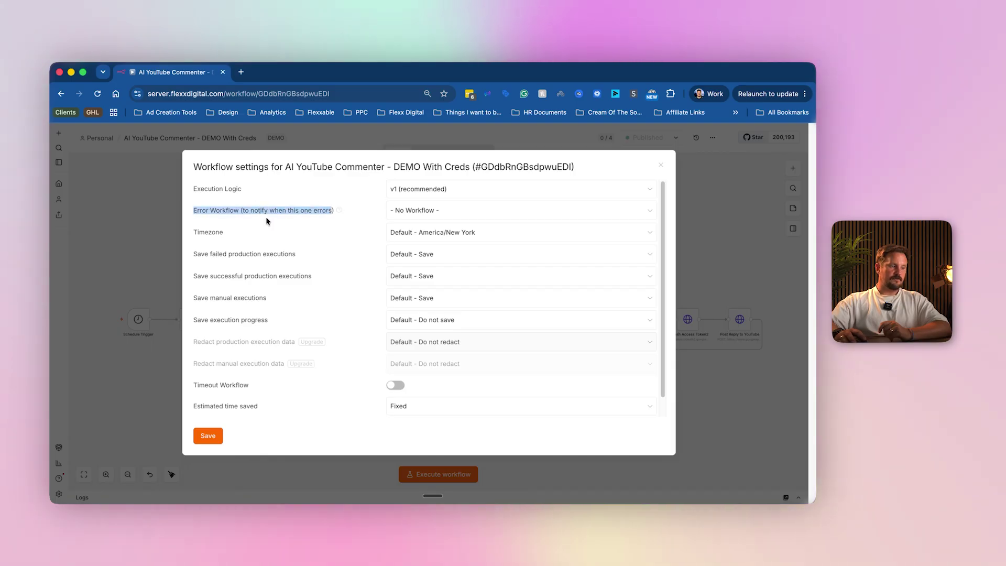
pyautogui.click(422, 212)
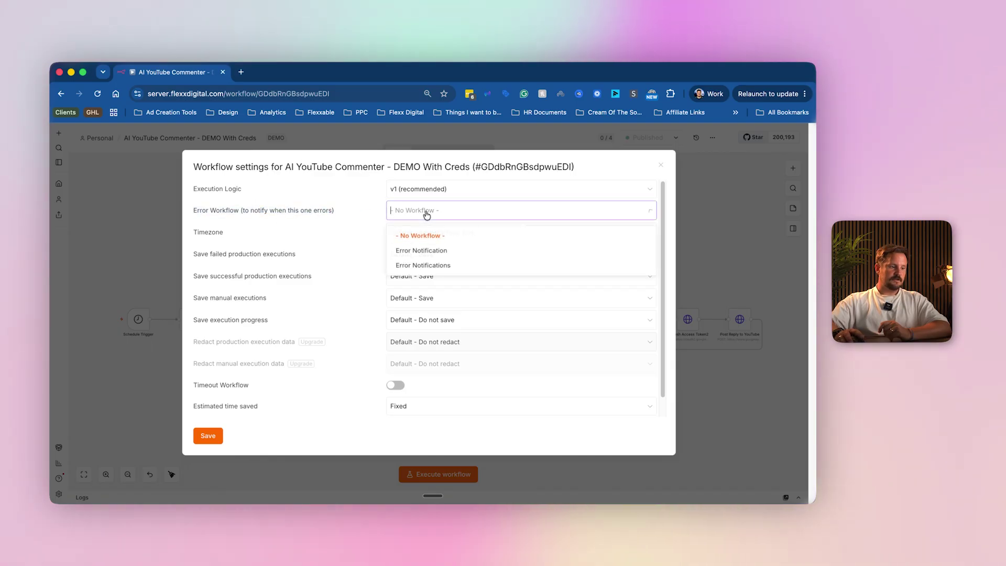
pyautogui.click(425, 246)
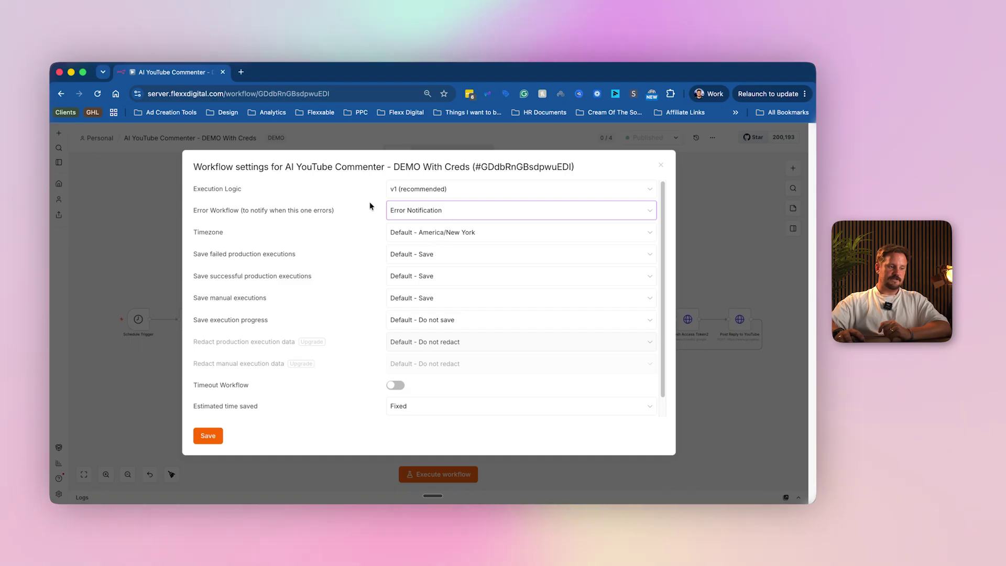
pyautogui.click(219, 438)
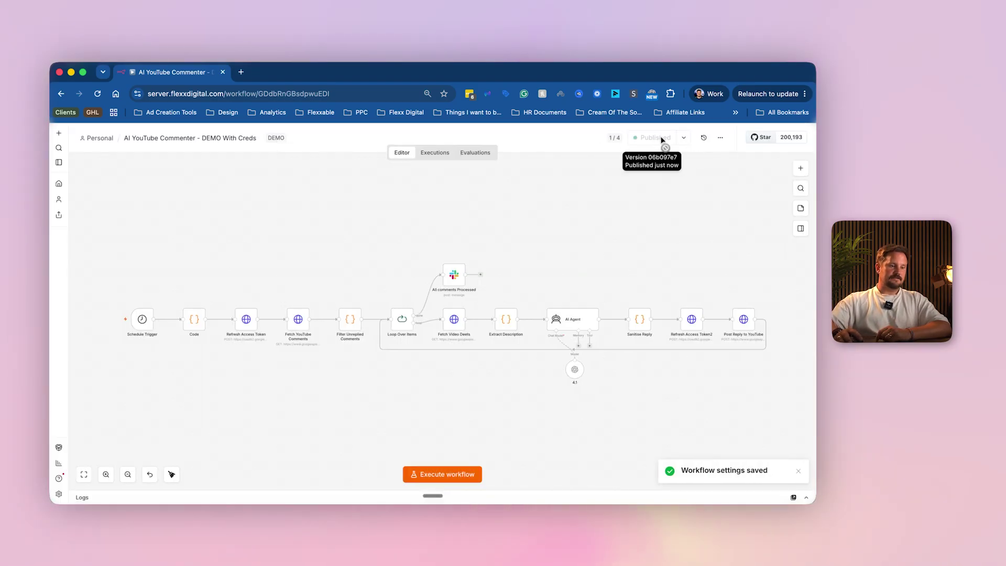